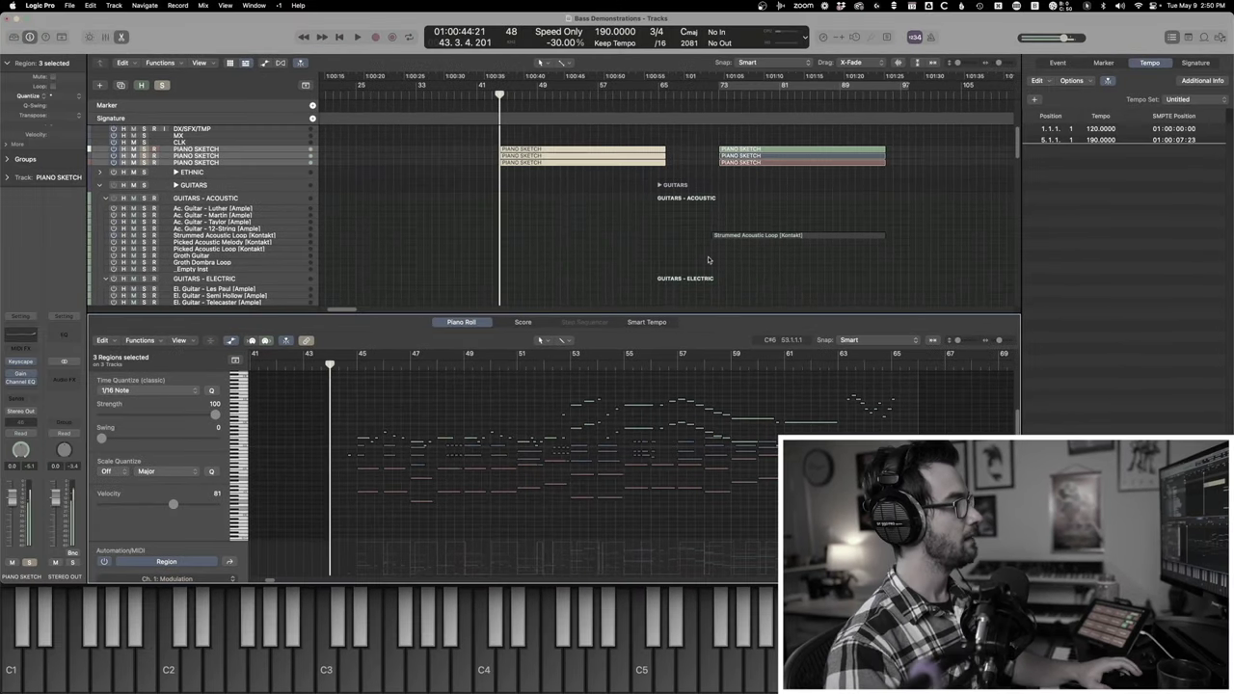
# Step: Show the three PIANO SKETCH regions starting at bar 73 together in the piano roll and play them through
pyautogui.press('p')
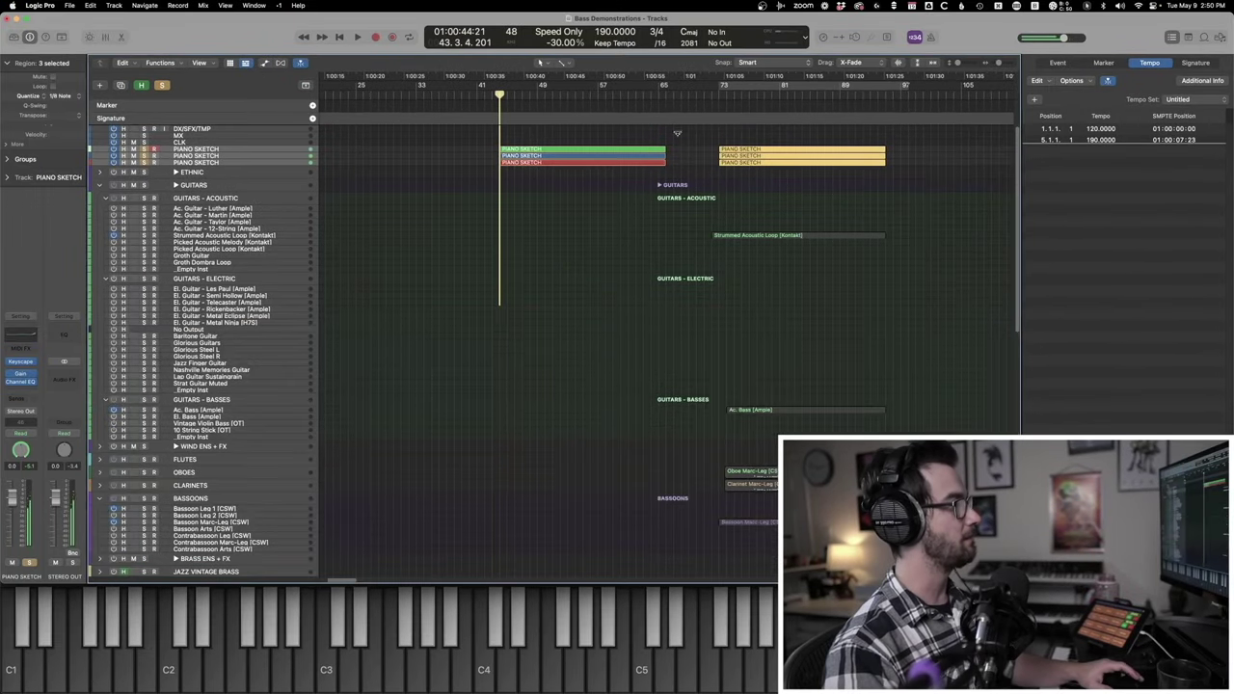
pyautogui.press('p')
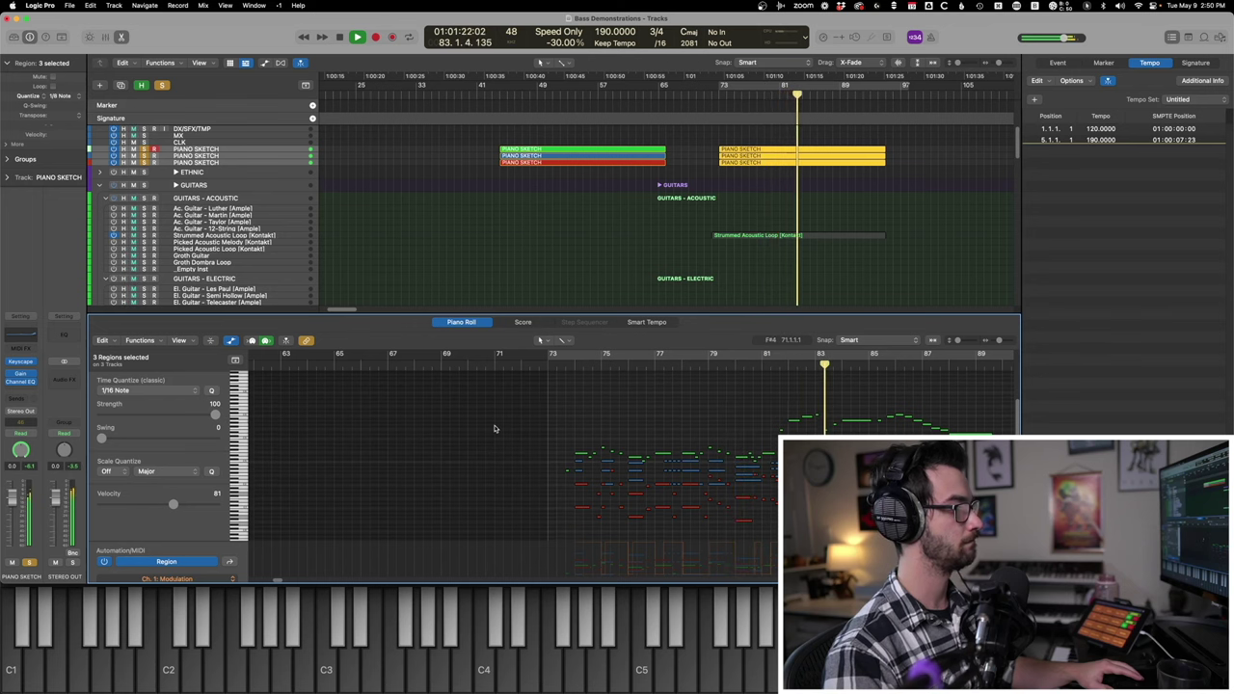
pyautogui.press('space')
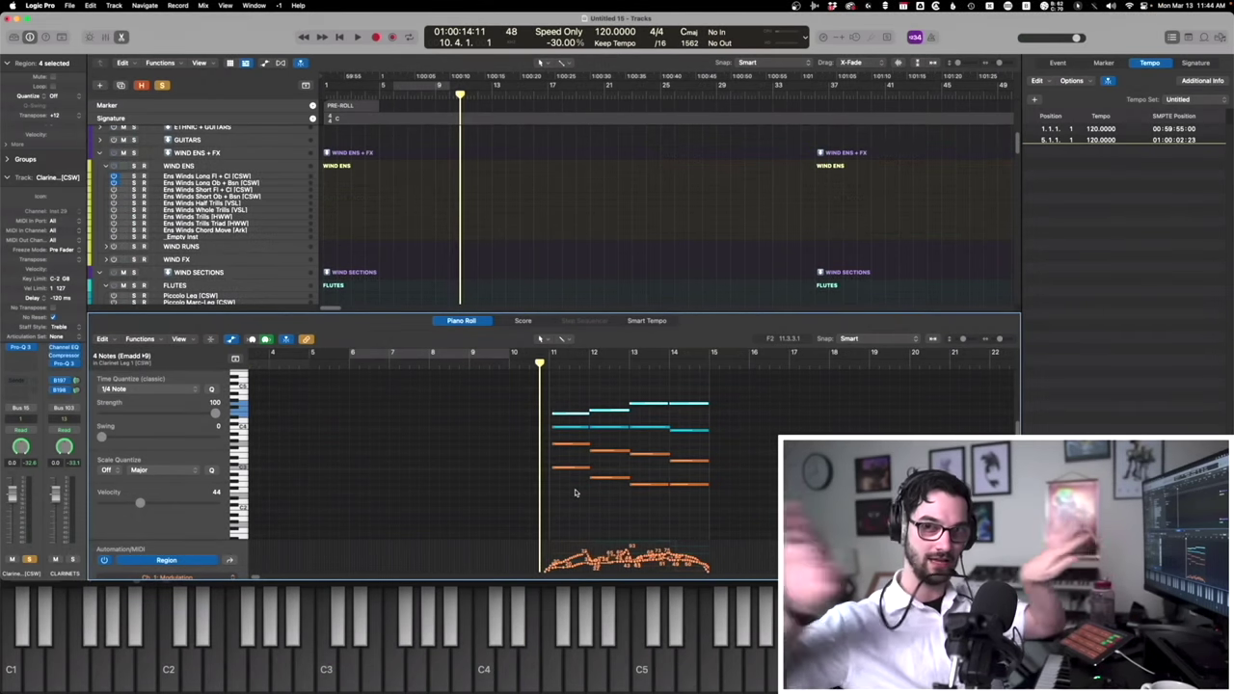
pyautogui.press('space')
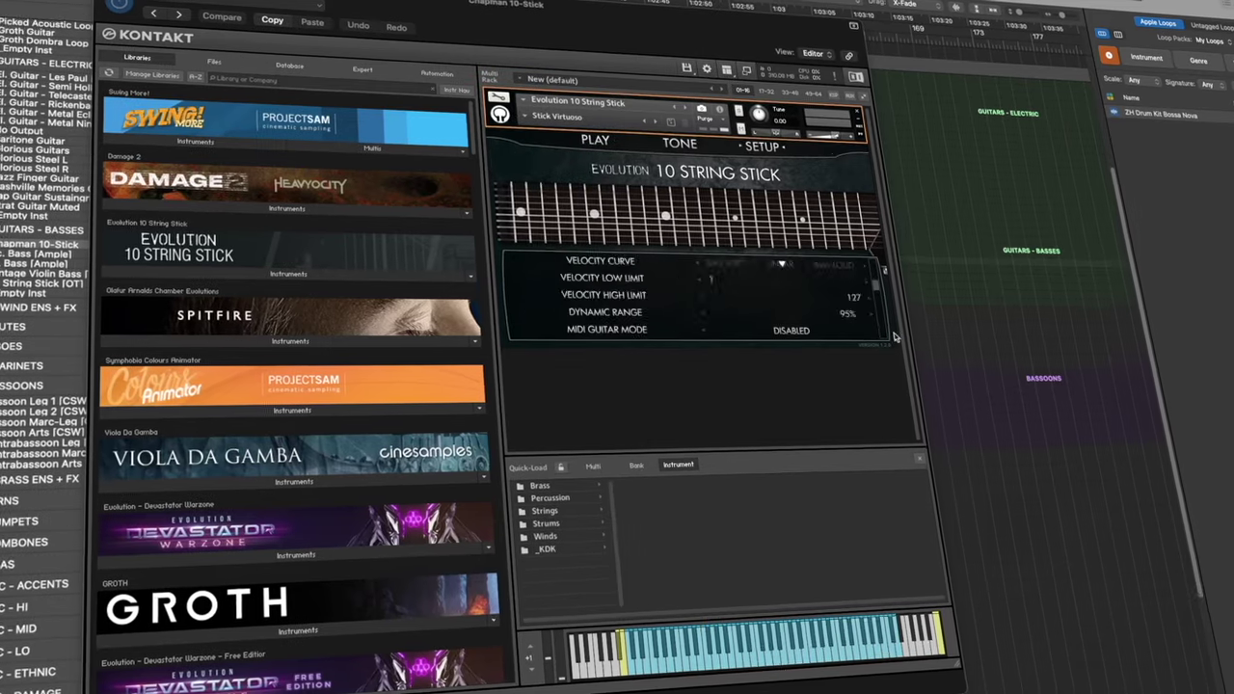
pyautogui.moveTo(893, 336); pyautogui.dragTo(923, 429)
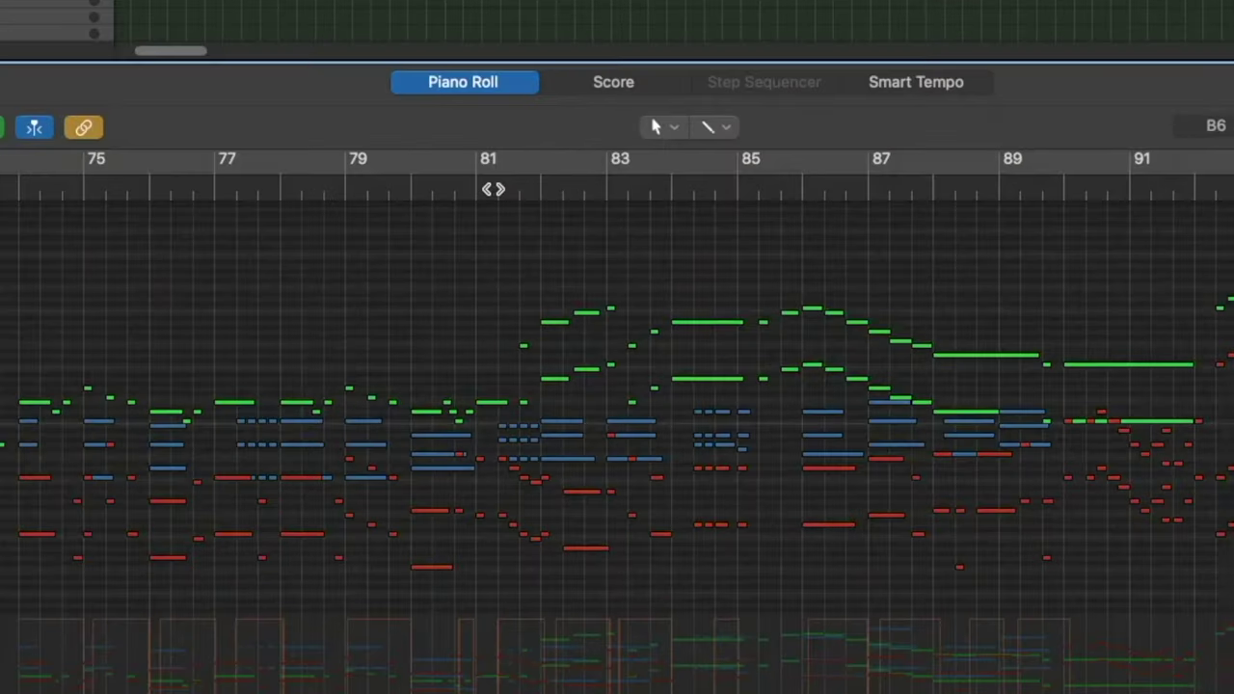
# Step: Play the full sketch from bar 81 in the piano roll
pyautogui.click(473, 367)
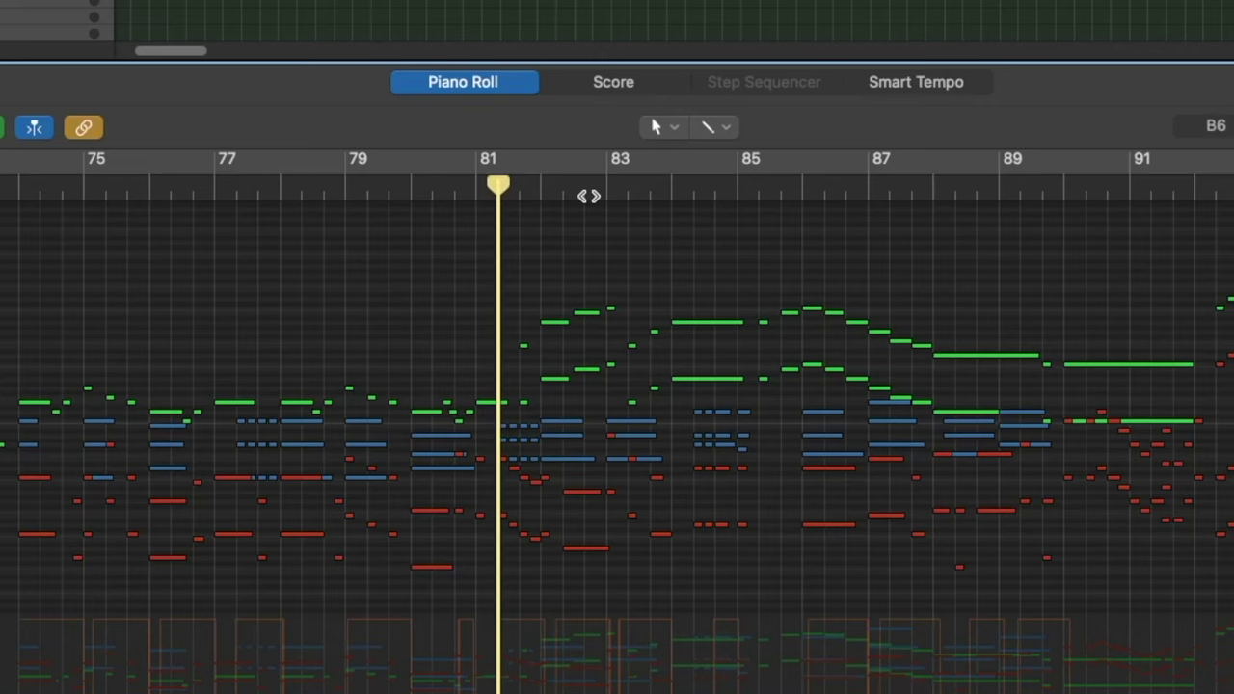
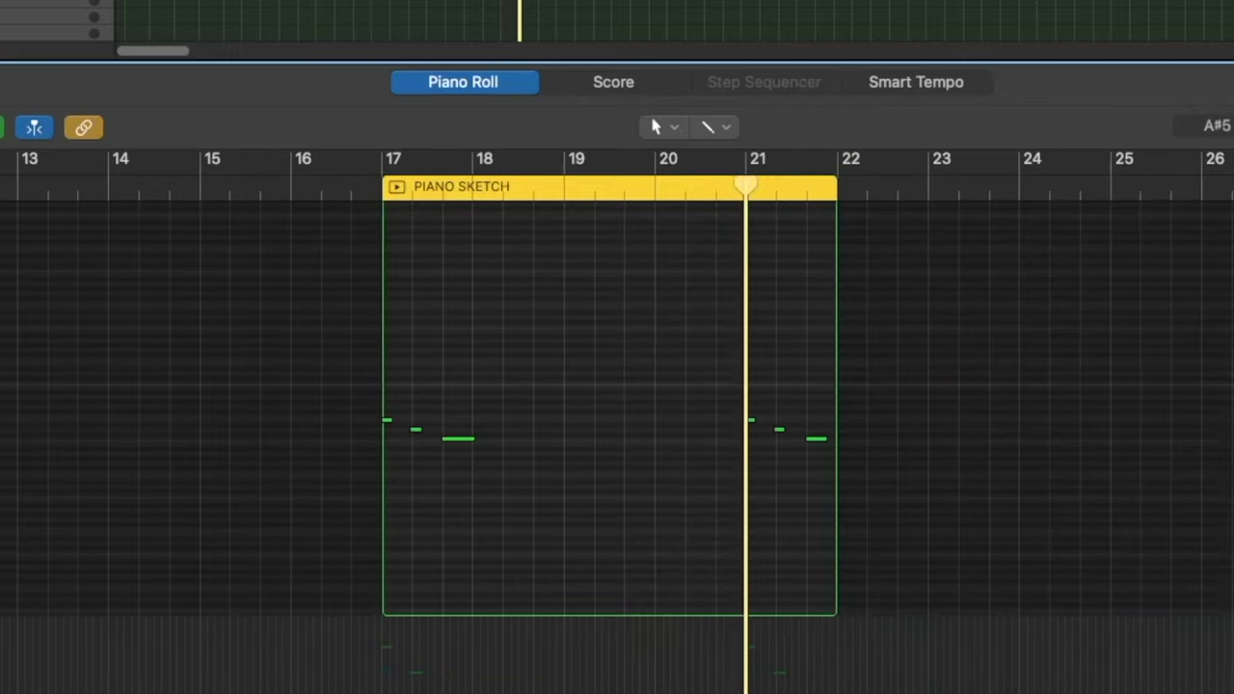
# Step: Show the melody region and the short bass region together in the piano roll and play them from bar 15
pyautogui.press(',')
pyautogui.press(',')
pyautogui.press(',')
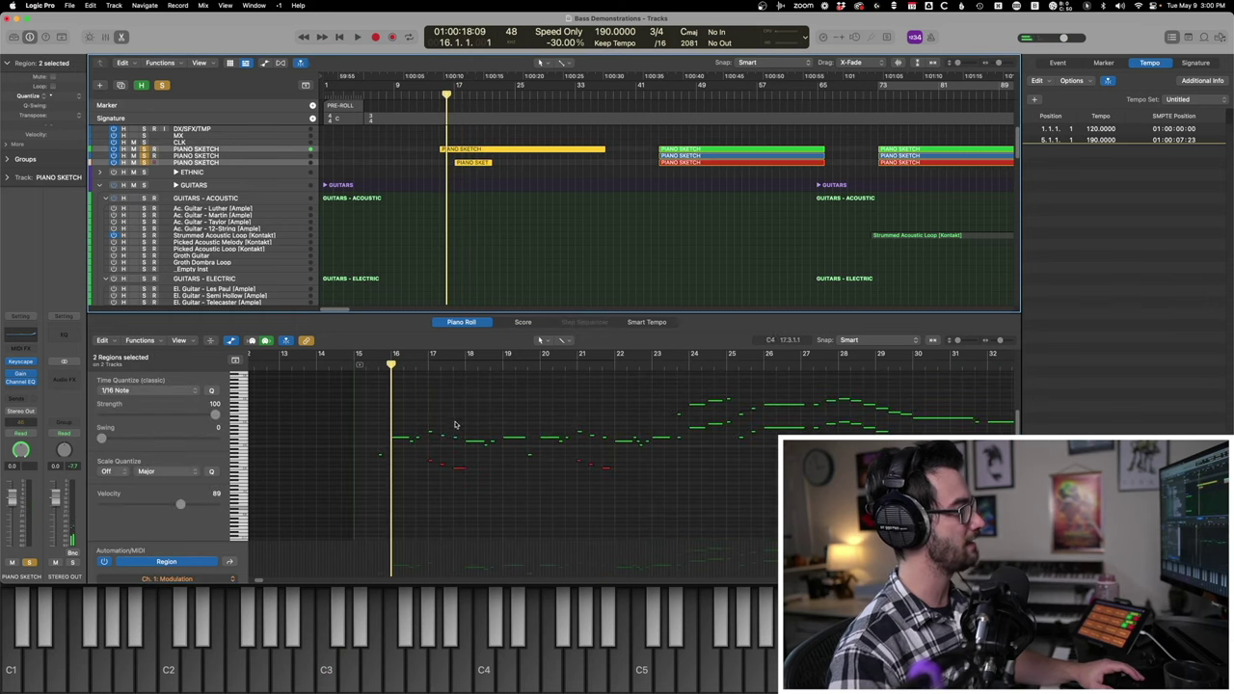
pyautogui.press(',')
pyautogui.click(472, 162)
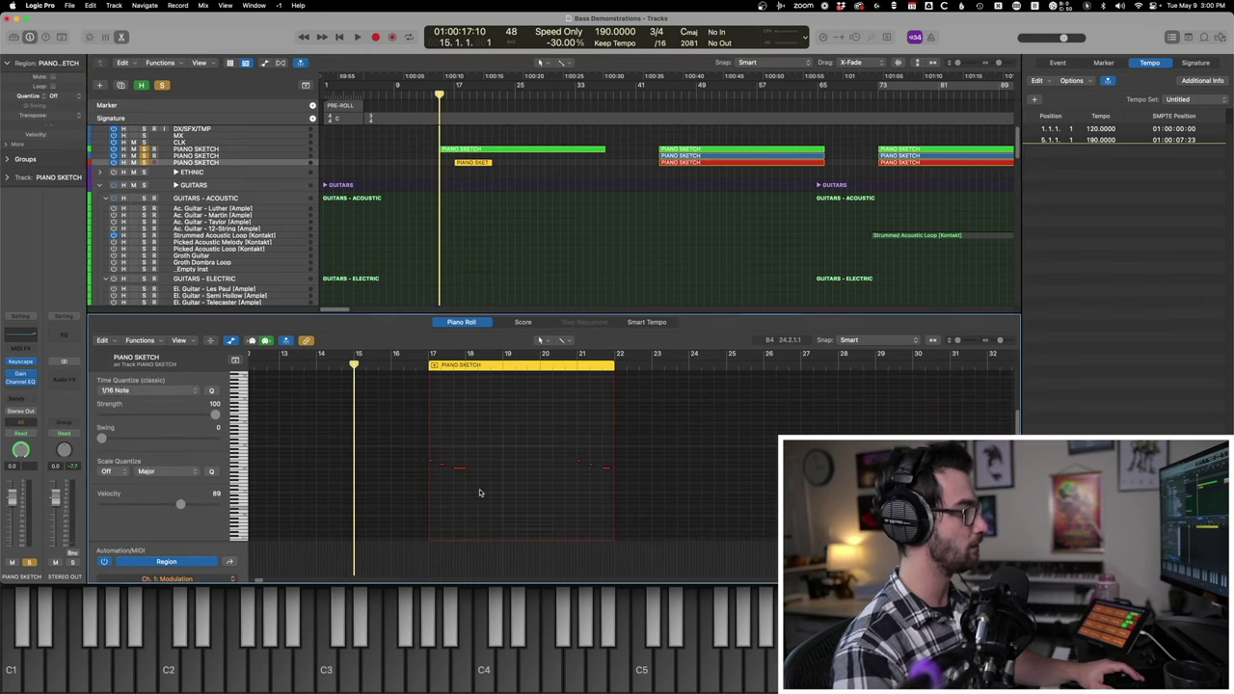
pyautogui.keyDown('shift'); pyautogui.click(491, 150); pyautogui.keyUp('shift')
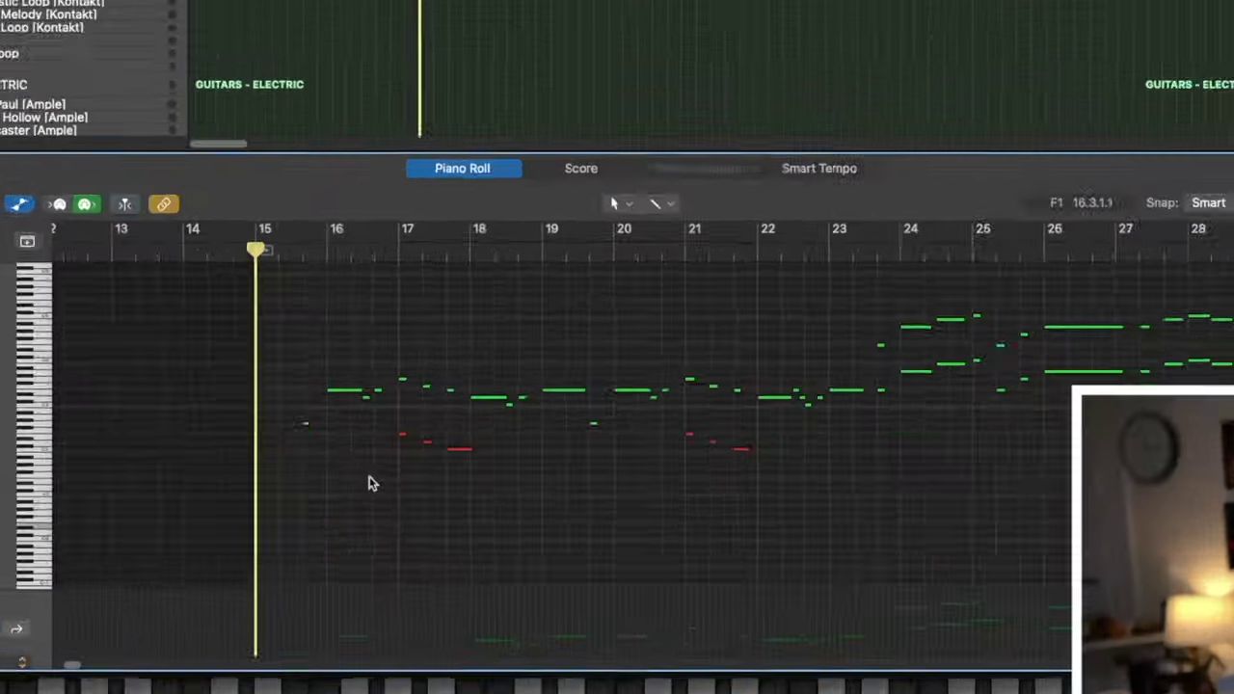
pyautogui.press('space')
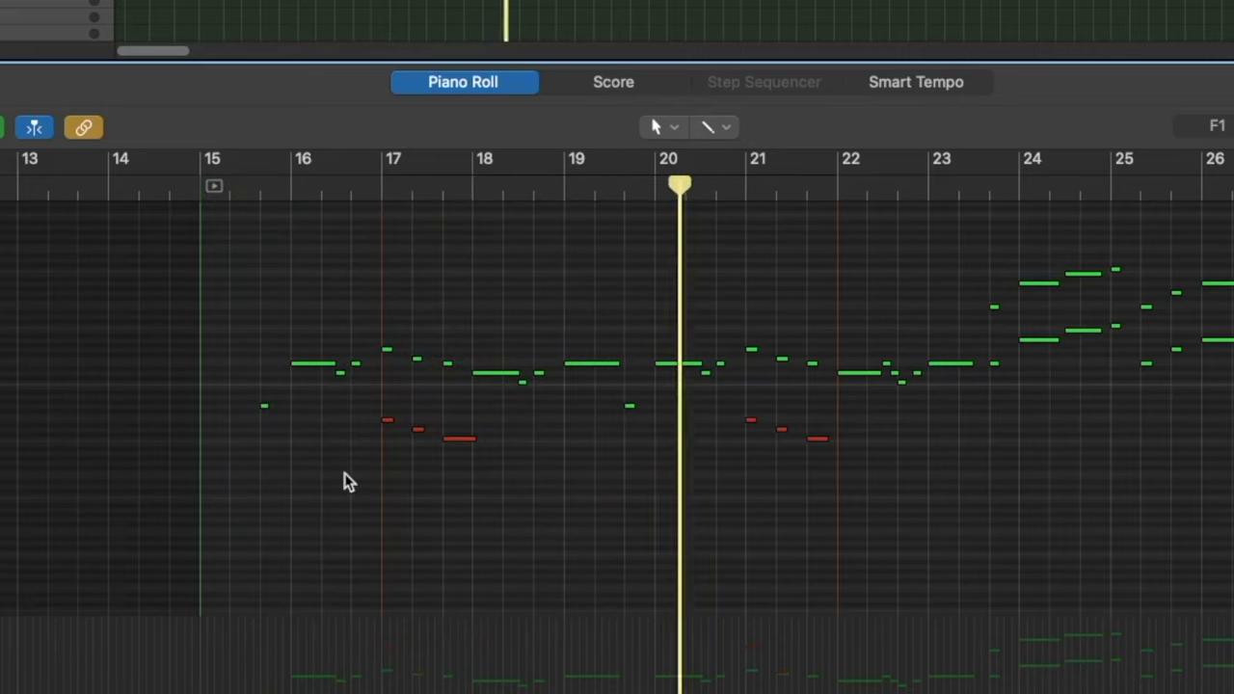
# Step: Capture the extra bass notes played over bars 16 to 20 on the third PIANO SKETCH track and quantize them to 1/4 notes
pyautogui.press('super+z')
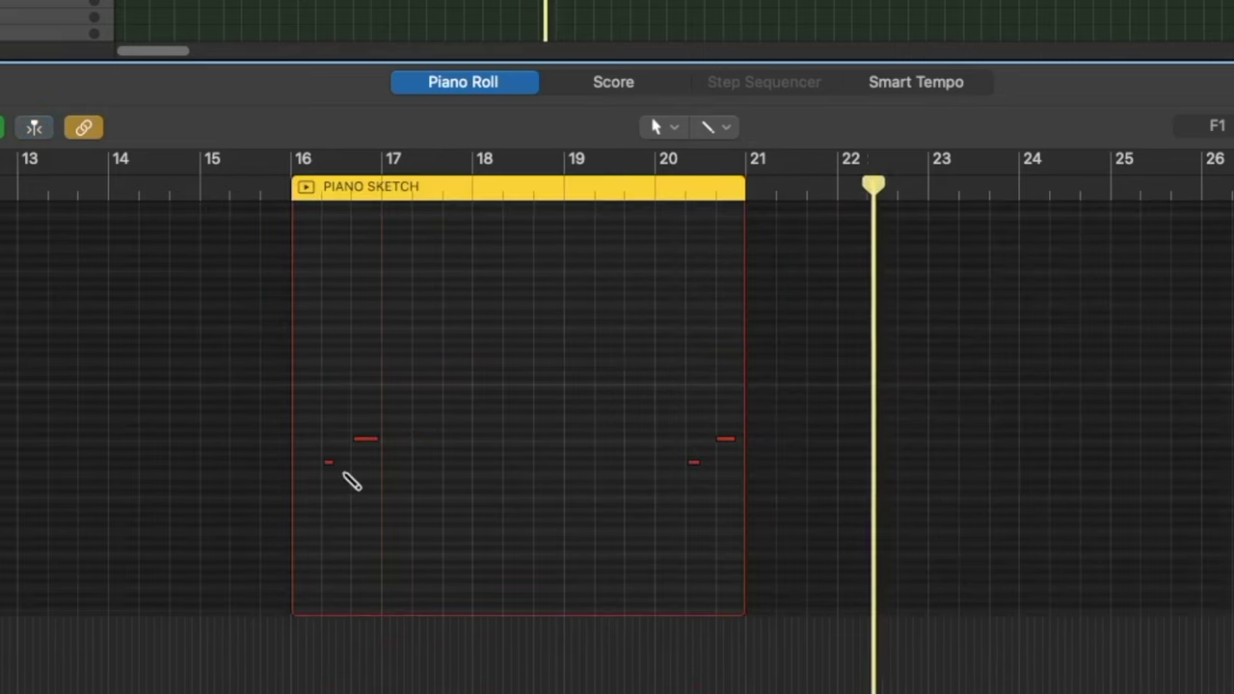
pyautogui.press('space')
pyautogui.press(',')
pyautogui.press(',')
pyautogui.moveTo(294, 371); pyautogui.dragTo(1087, 537)
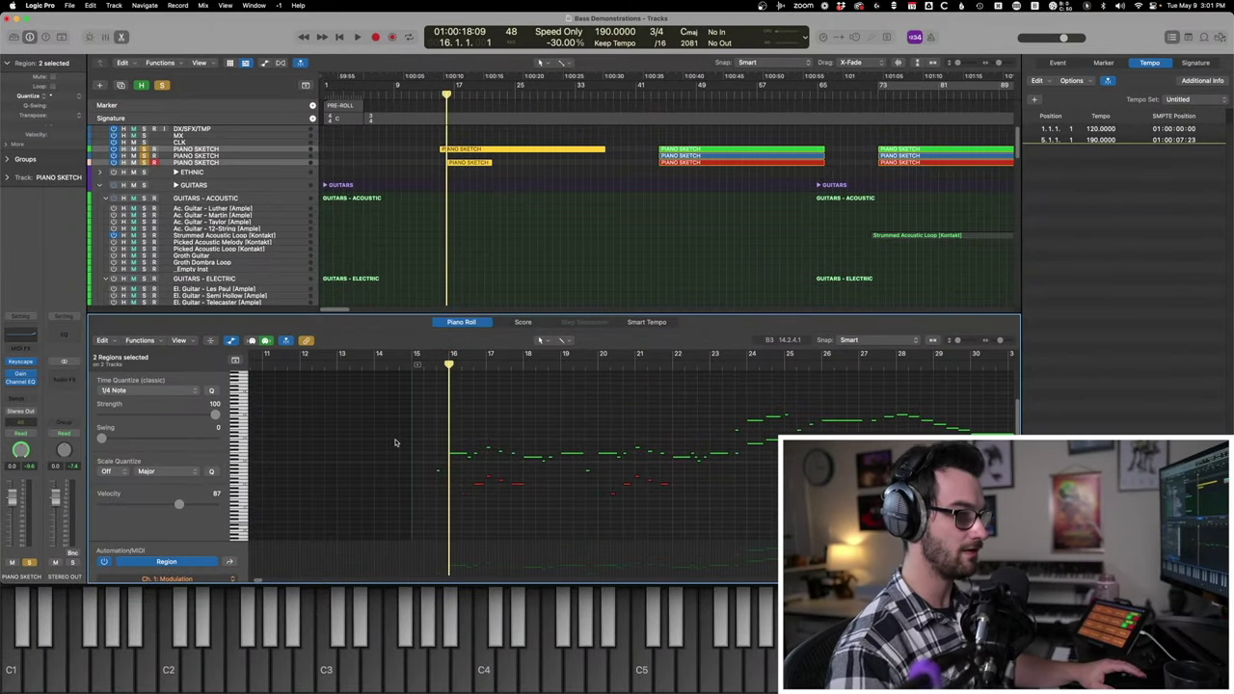
# Step: Add a further pass of short bass notes over bars 18 to 23 against the melody, quantized to 1/8 notes
pyautogui.hscroll(2, 395, 444)
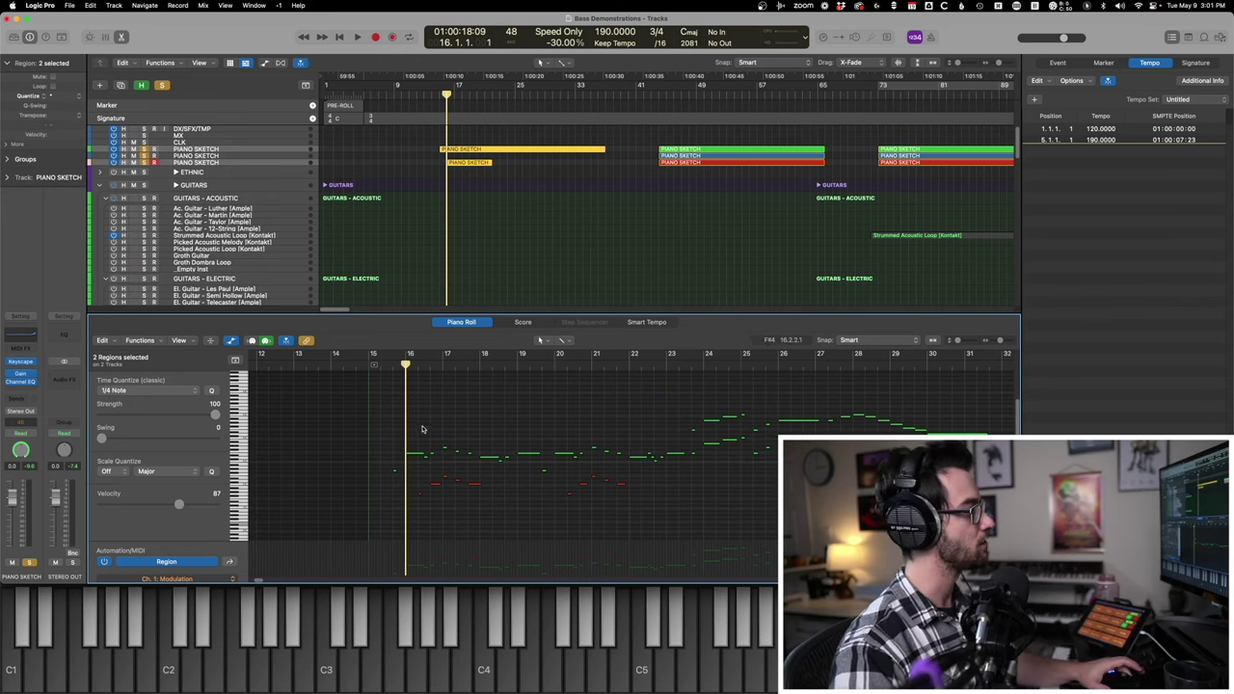
pyautogui.press('space')
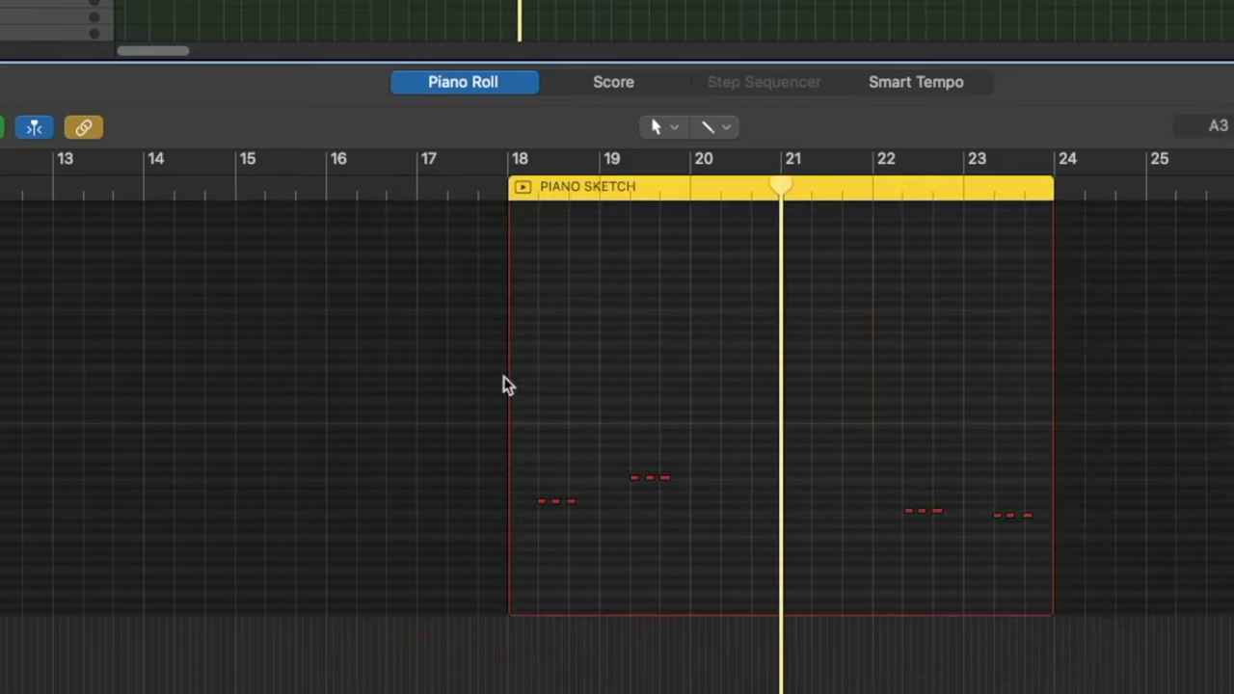
pyautogui.moveTo(462, 399); pyautogui.dragTo(1102, 649)
pyautogui.press(',')
pyautogui.press(',')
pyautogui.press(',')
# Step: Join the bass regions between bars 16 and 24 into one and show it with the melody in the piano roll
pyautogui.press('p')
pyautogui.moveTo(505, 199); pyautogui.dragTo(448, 156)
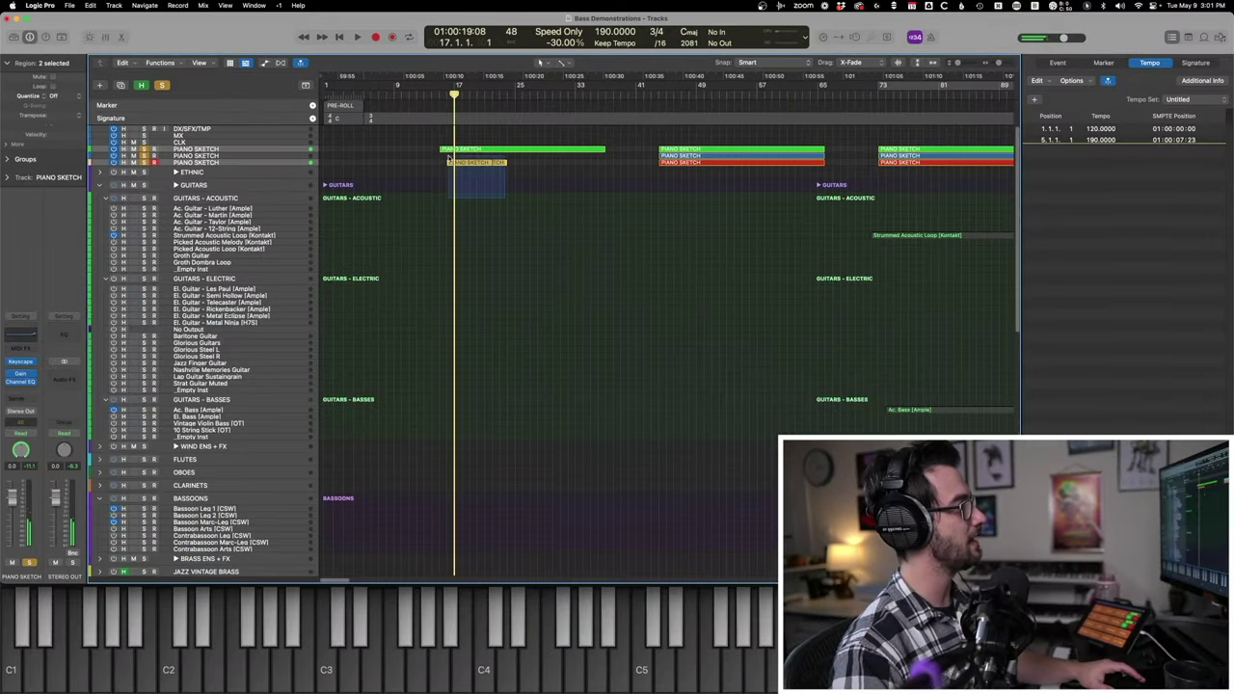
pyautogui.press('p')
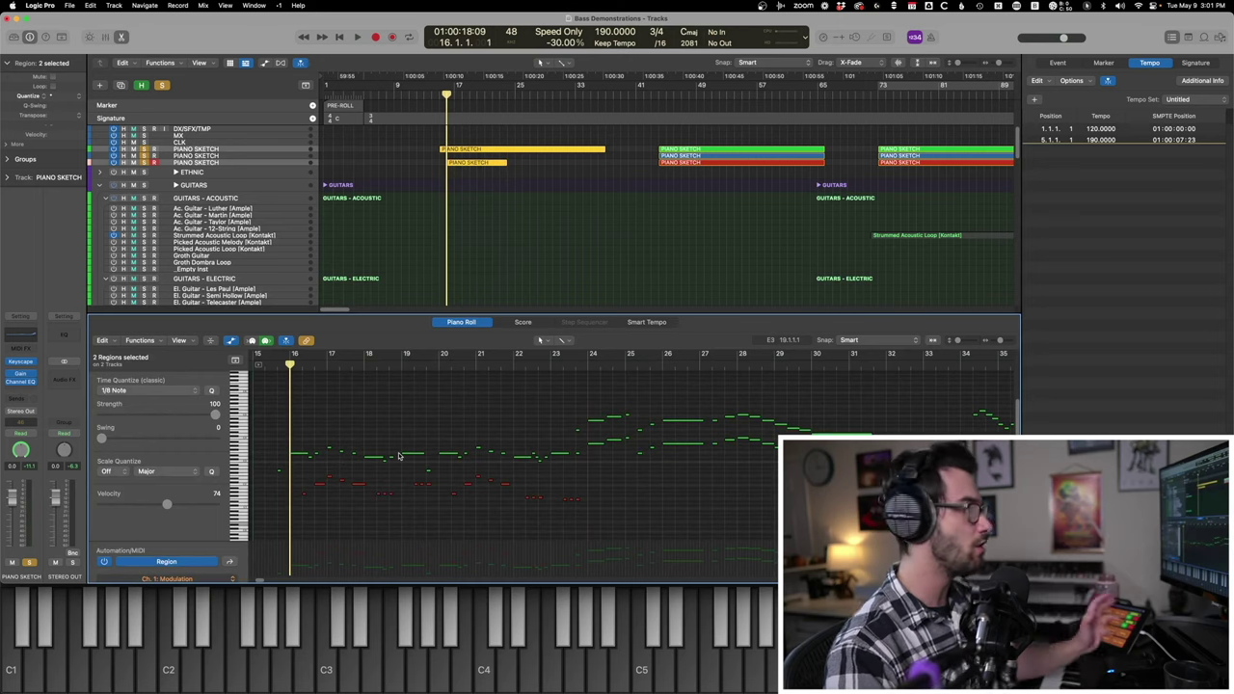
# Step: Play a chord part on the second PIANO SKETCH track against the melody and bass, and capture it as a region over bars 18 to 23
pyautogui.press('p')
pyautogui.press(',')
pyautogui.click(399, 457)
pyautogui.click(213, 156)
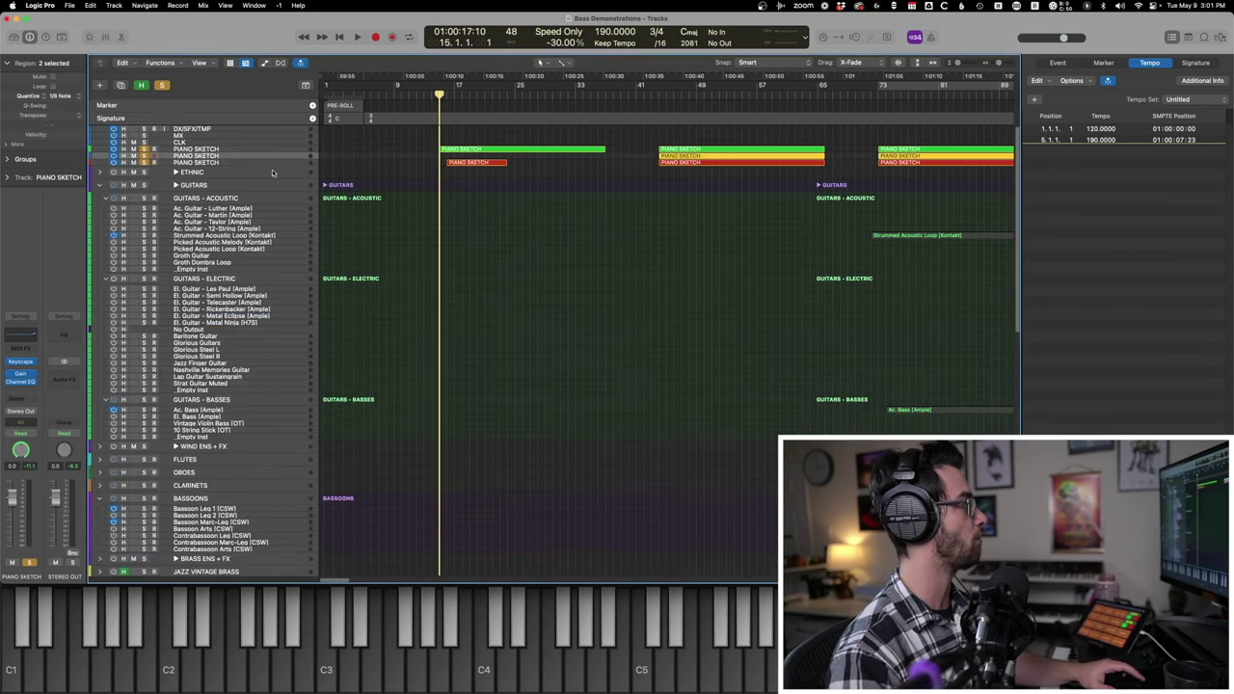
pyautogui.click(596, 290)
pyautogui.press('space')
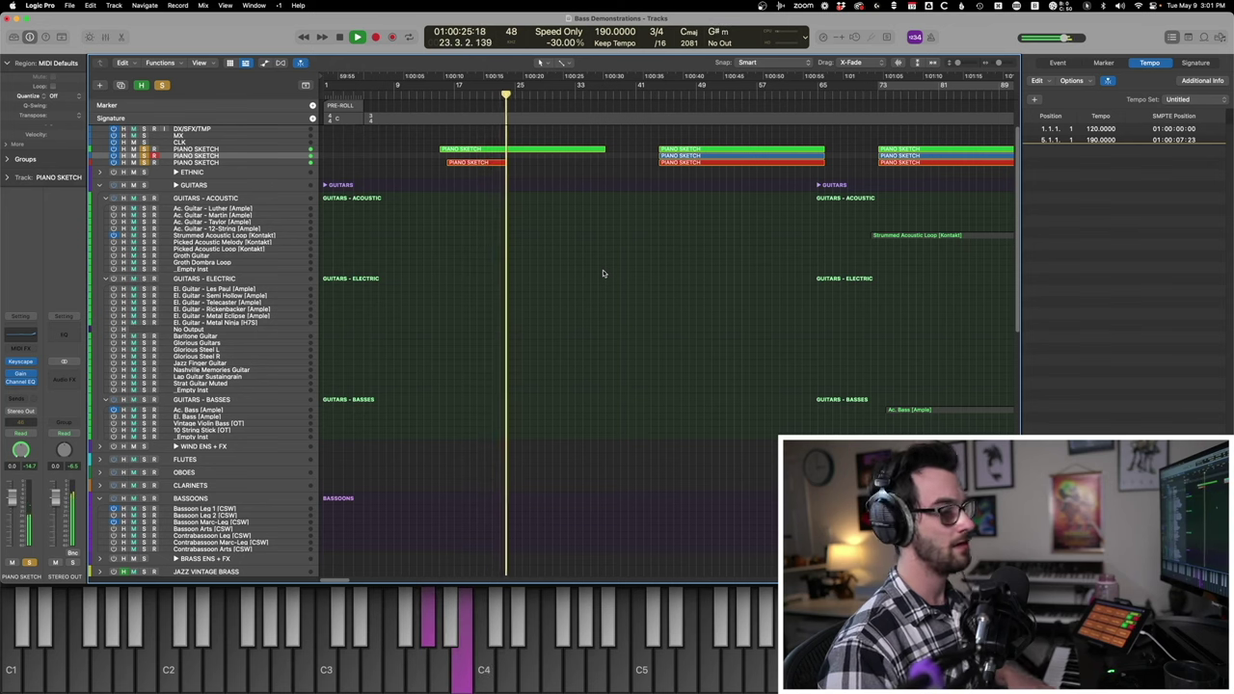
pyautogui.hotkey('shift', 'r')
pyautogui.press(',')
pyautogui.press(',')
pyautogui.press(',')
pyautogui.press(',')
pyautogui.press(',')
pyautogui.press(',')
pyautogui.press(',')
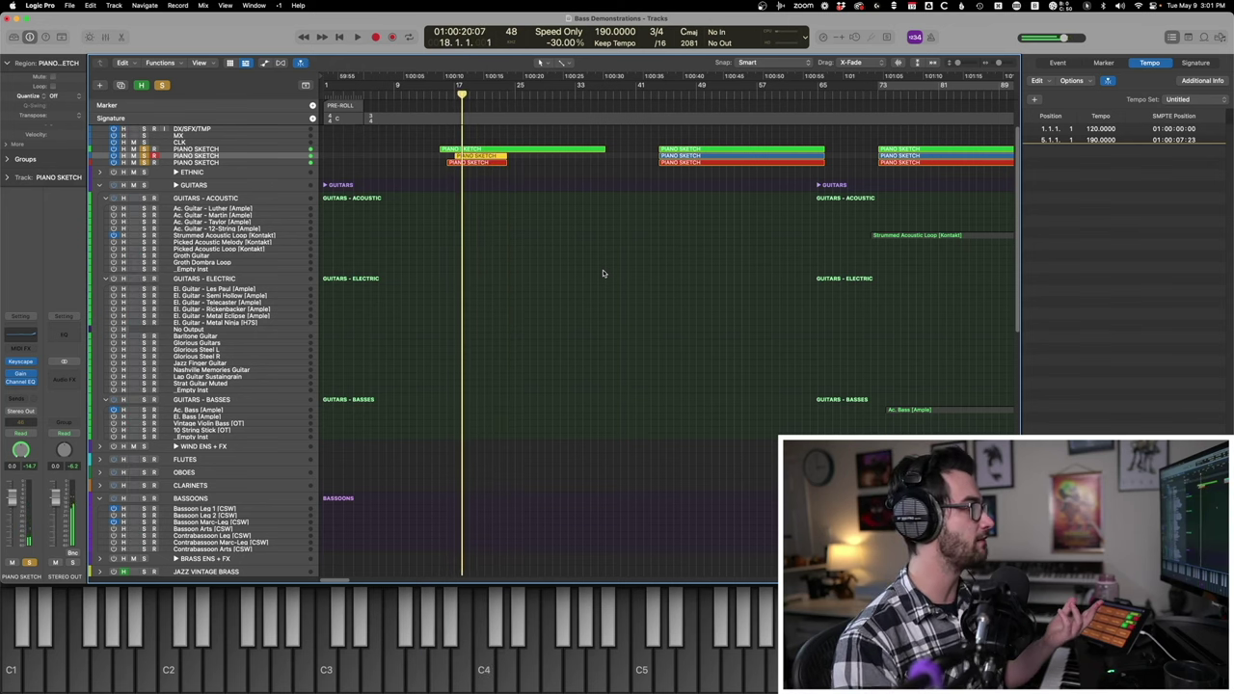
pyautogui.press(',')
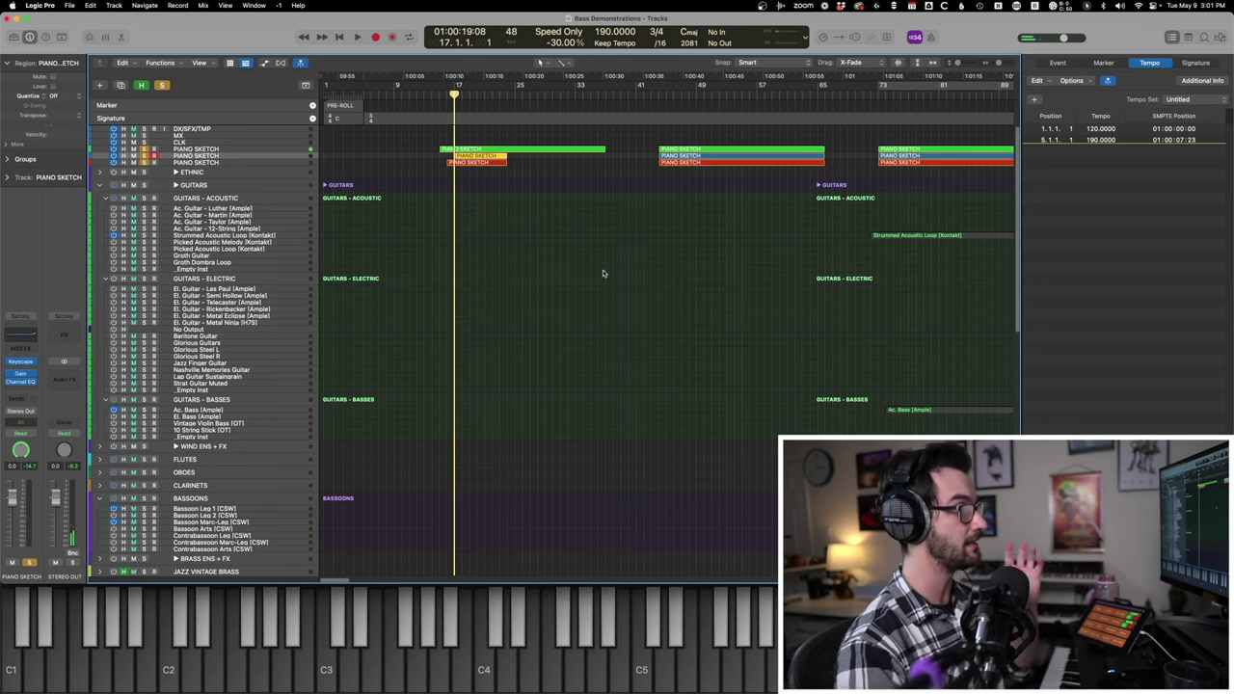
pyautogui.press('.')
pyautogui.press('.')
pyautogui.press('.')
pyautogui.press('.')
pyautogui.press('.')
pyautogui.press('.')
pyautogui.press('.')
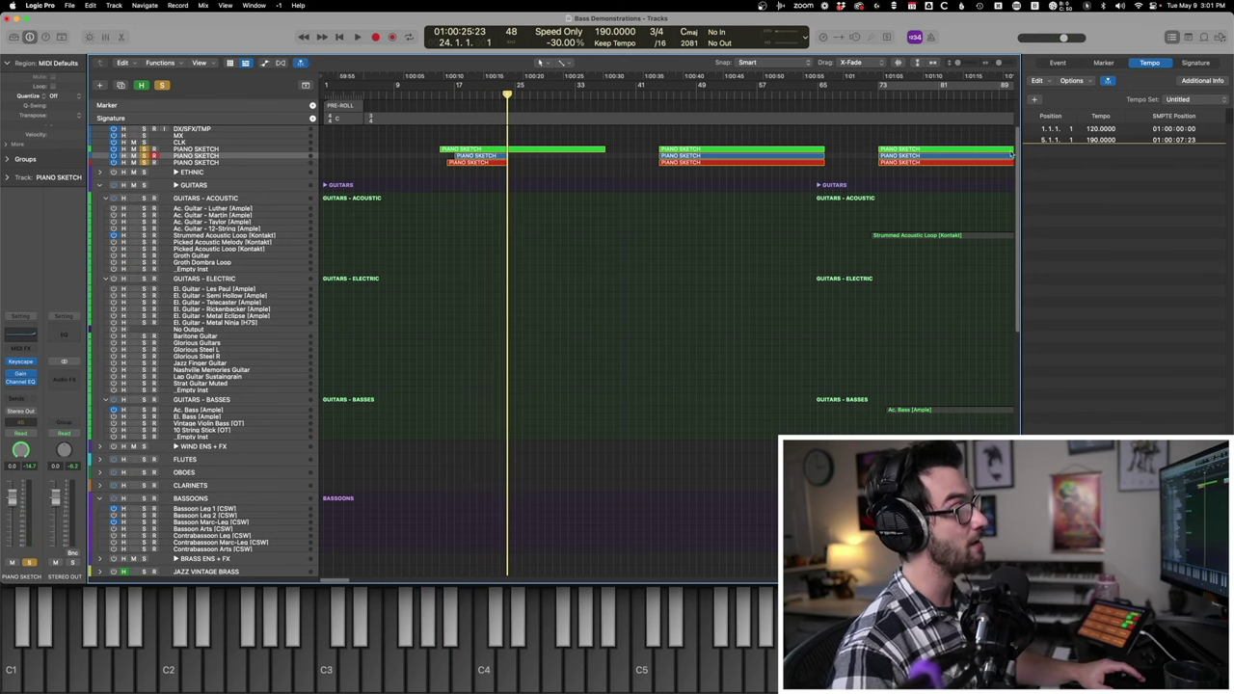
# Step: Show the three finished sketch regions starting at bar 73 together in the piano roll and play them to the end
pyautogui.moveTo(952, 182); pyautogui.dragTo(925, 142)
pyautogui.press('p')
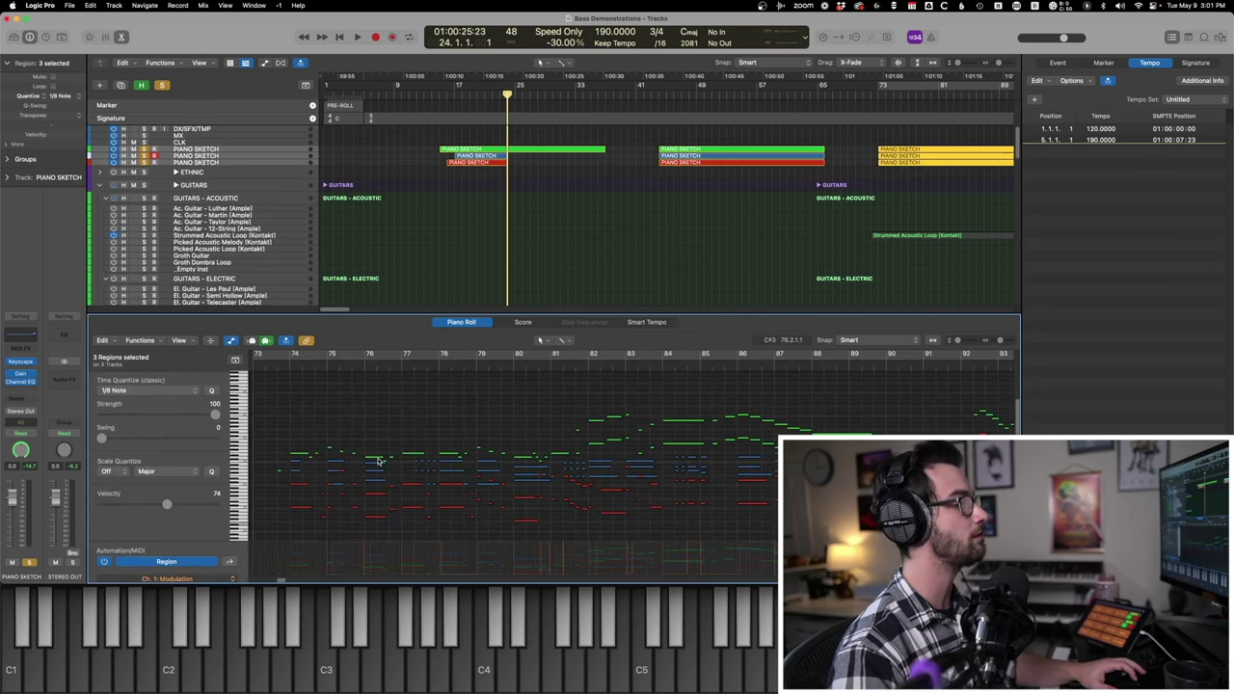
pyautogui.scroll(-2, 350, 503)
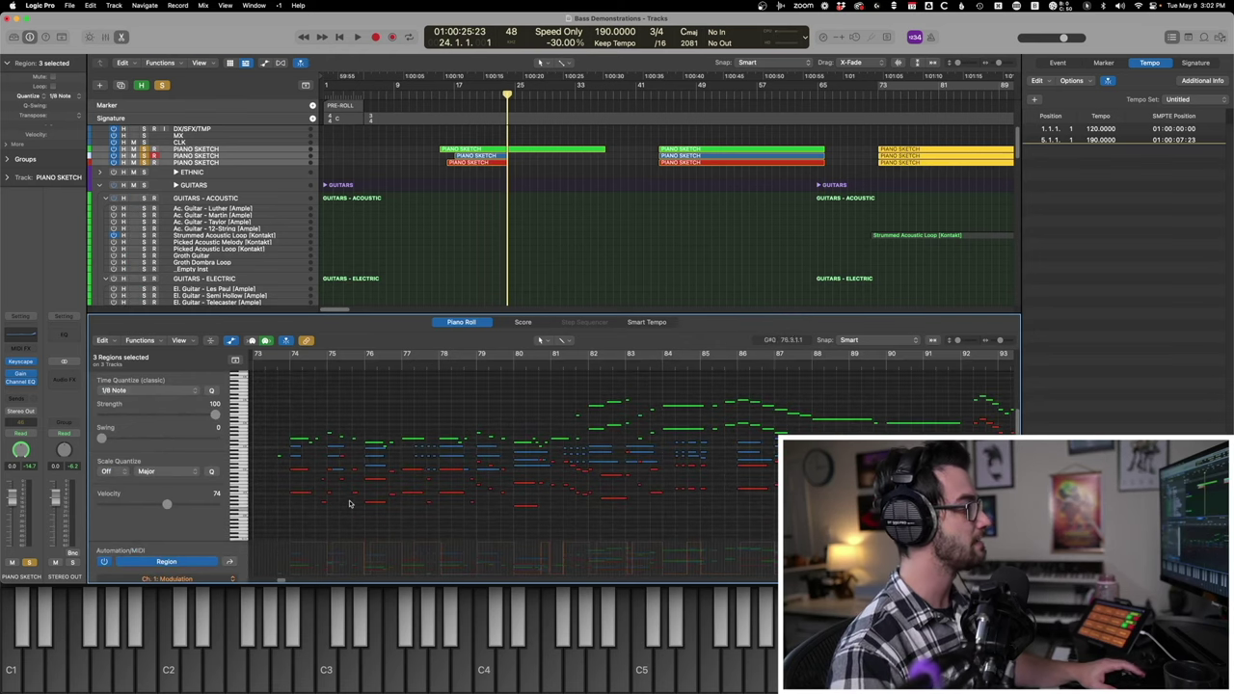
pyautogui.hscroll(-3, 333, 466)
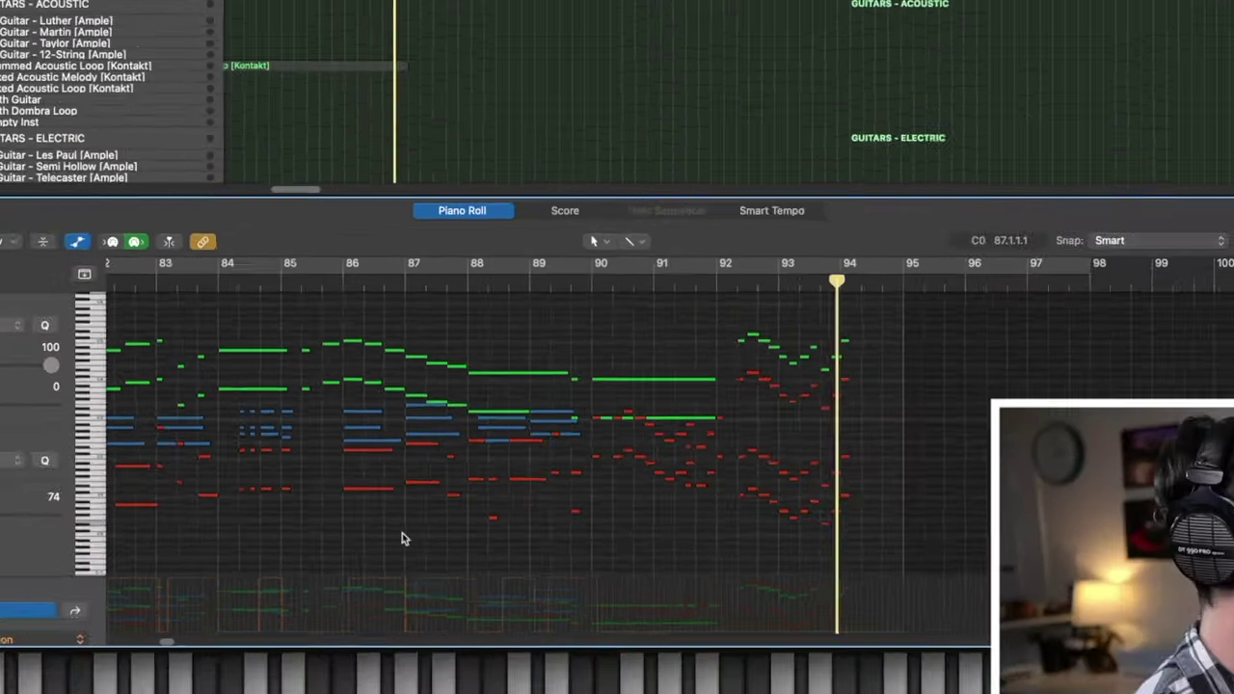
# Step: Examine the repeated chord and bass notes around bars 84 and 85 of the finished sketch in the piano roll
pyautogui.hscroll(-10, 410, 526)
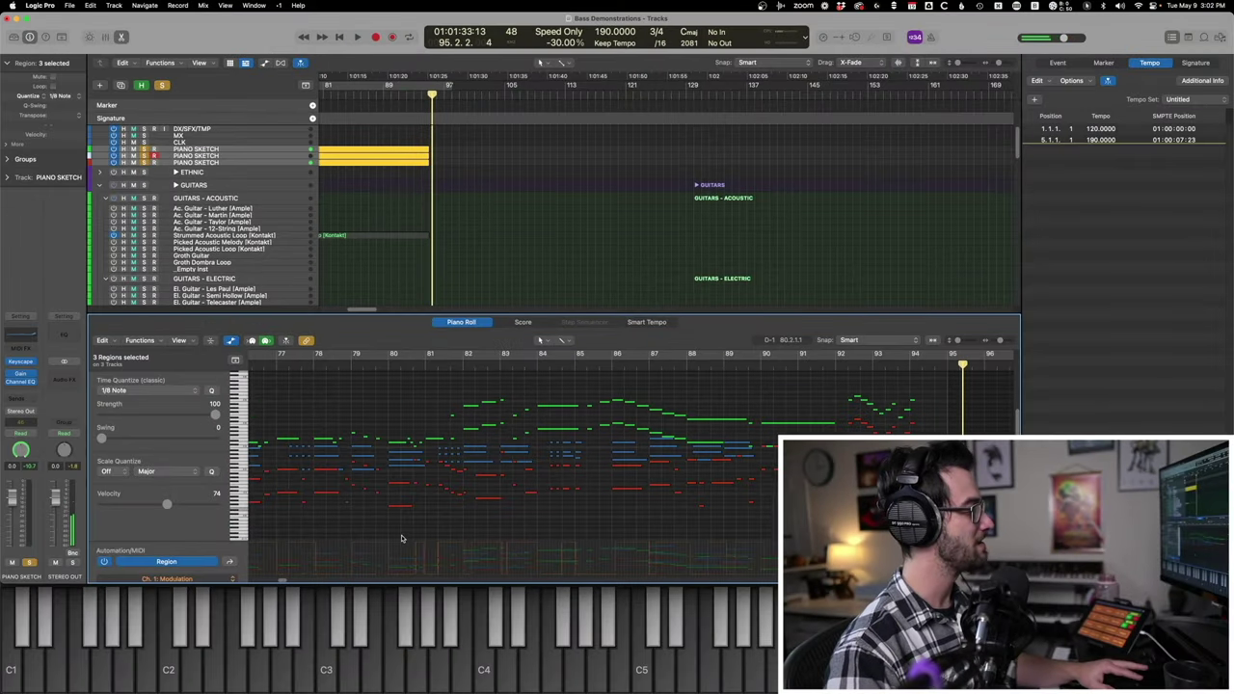
pyautogui.hscroll(4, 400, 531)
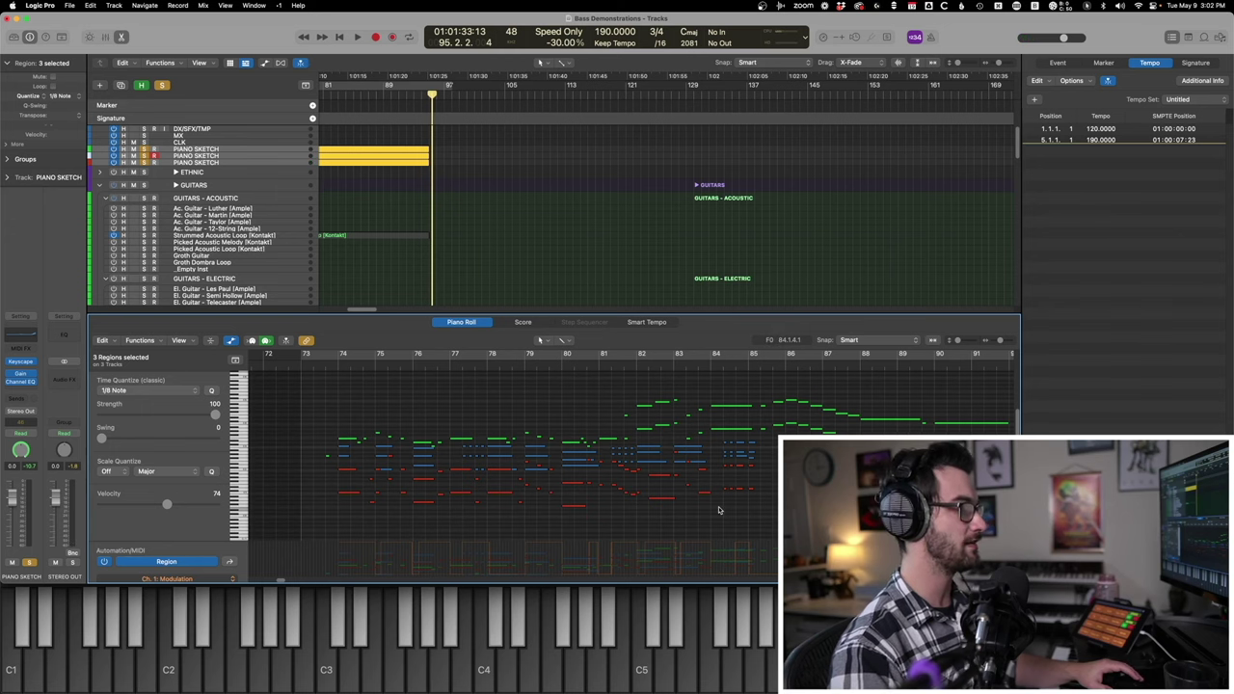
pyautogui.moveTo(728, 501); pyautogui.dragTo(767, 442)
pyautogui.click(759, 464)
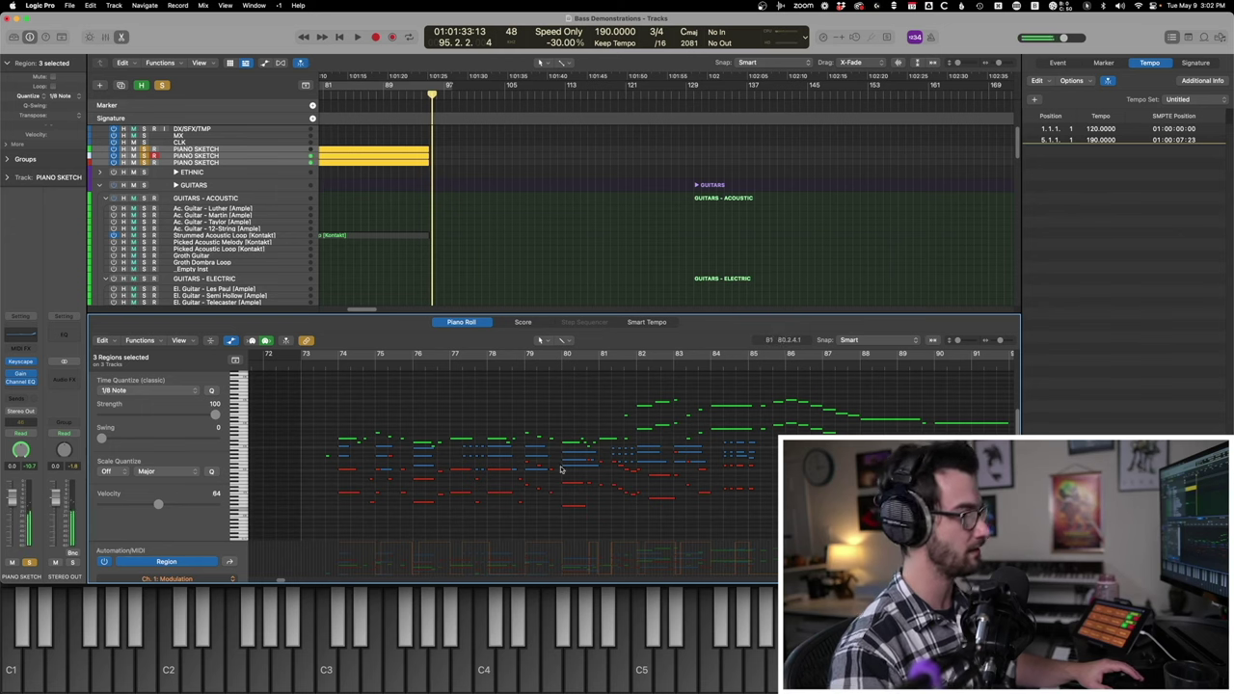
# Step: Replay the finished sketch from bar 74 with its melody, chord and bass notes displayed together
pyautogui.click(337, 363)
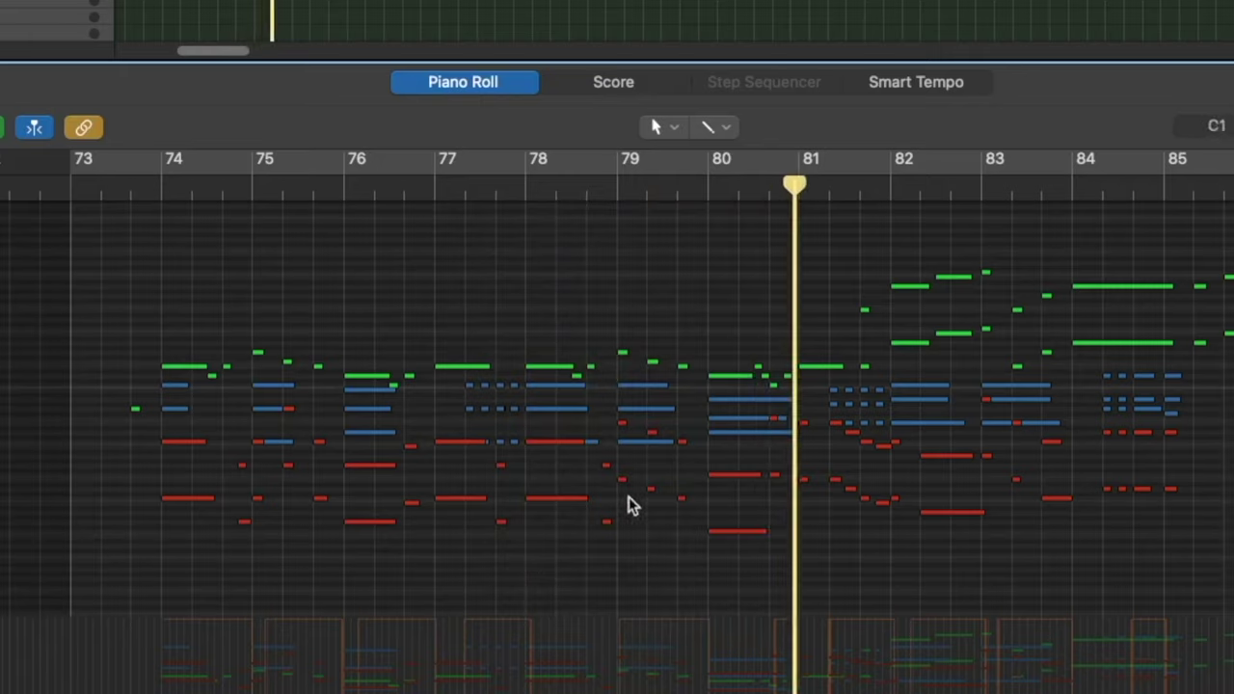
pyautogui.press(',')
pyautogui.press(',')
pyautogui.press(',')
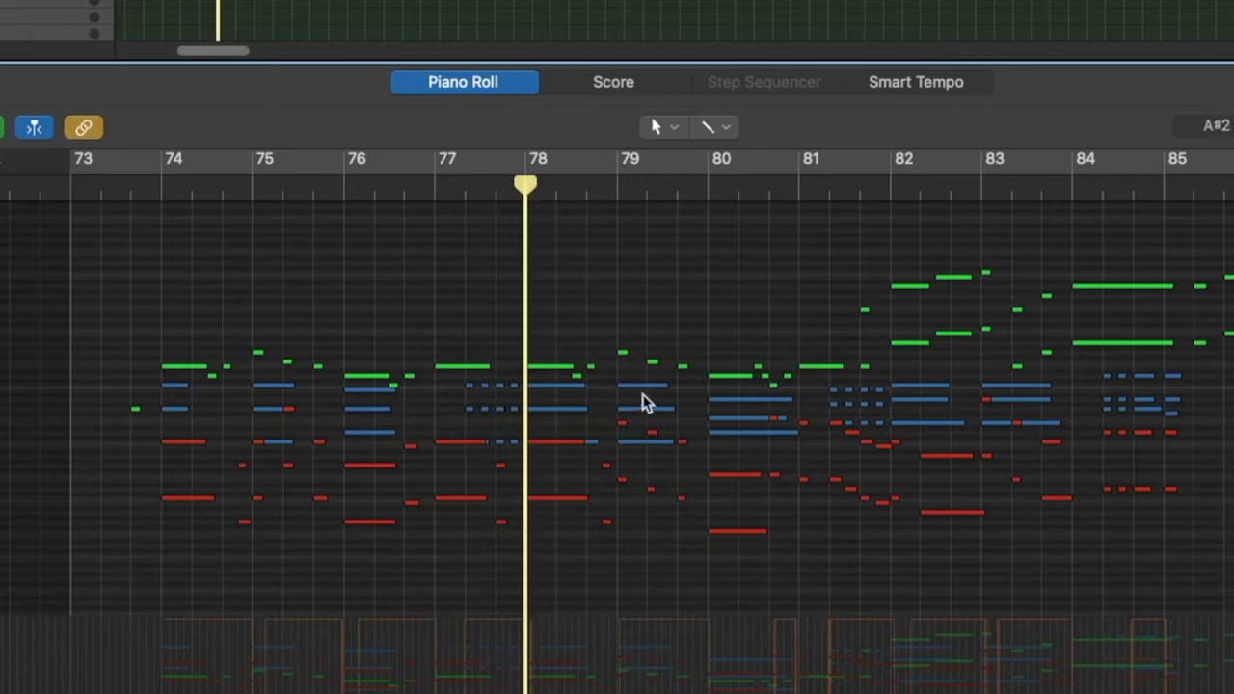
pyautogui.press(',')
pyautogui.press(',')
pyautogui.press(',')
pyautogui.press(',')
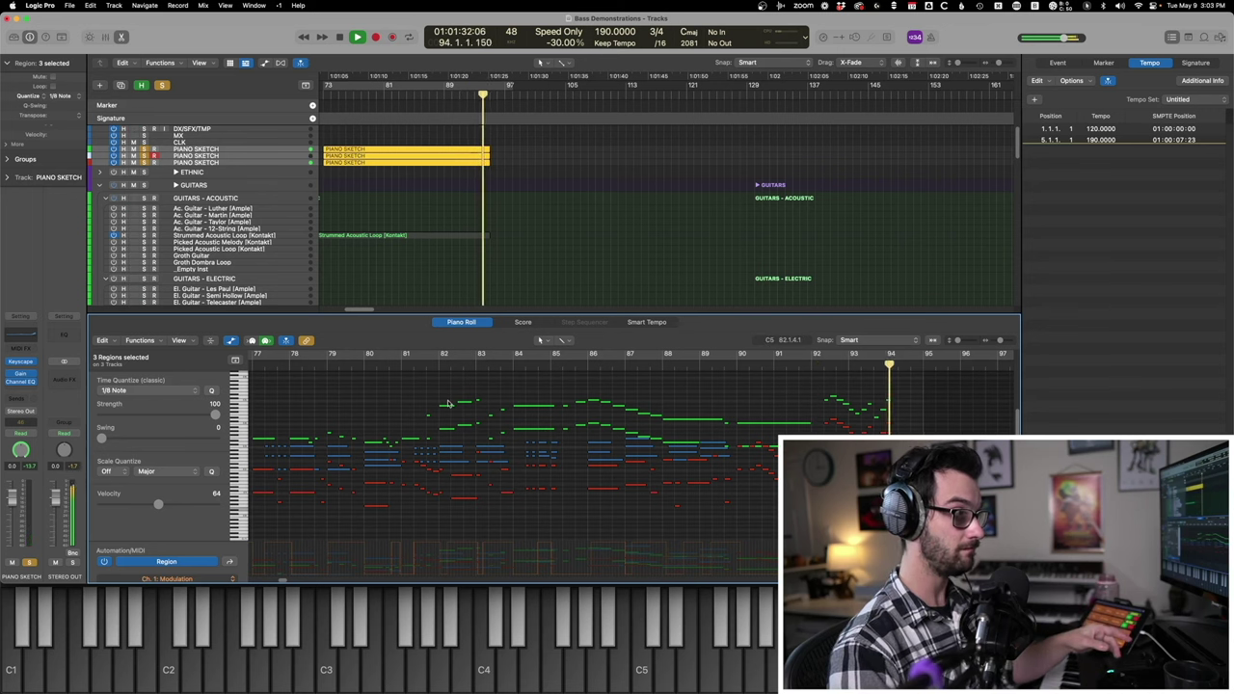
# Step: Stop playback, close the piano roll and switch the three PIANO SKETCH tracks from solo to mute
pyautogui.press('p')
pyautogui.hscroll(-5, 467, 260)
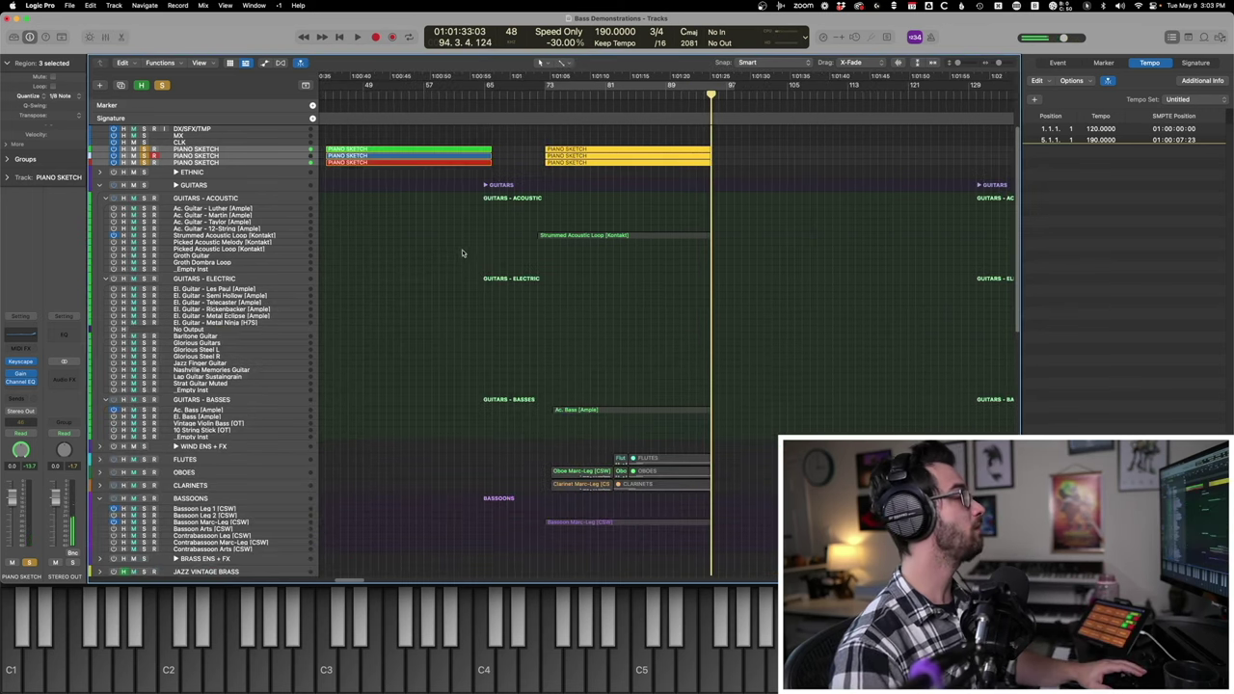
pyautogui.press('space')
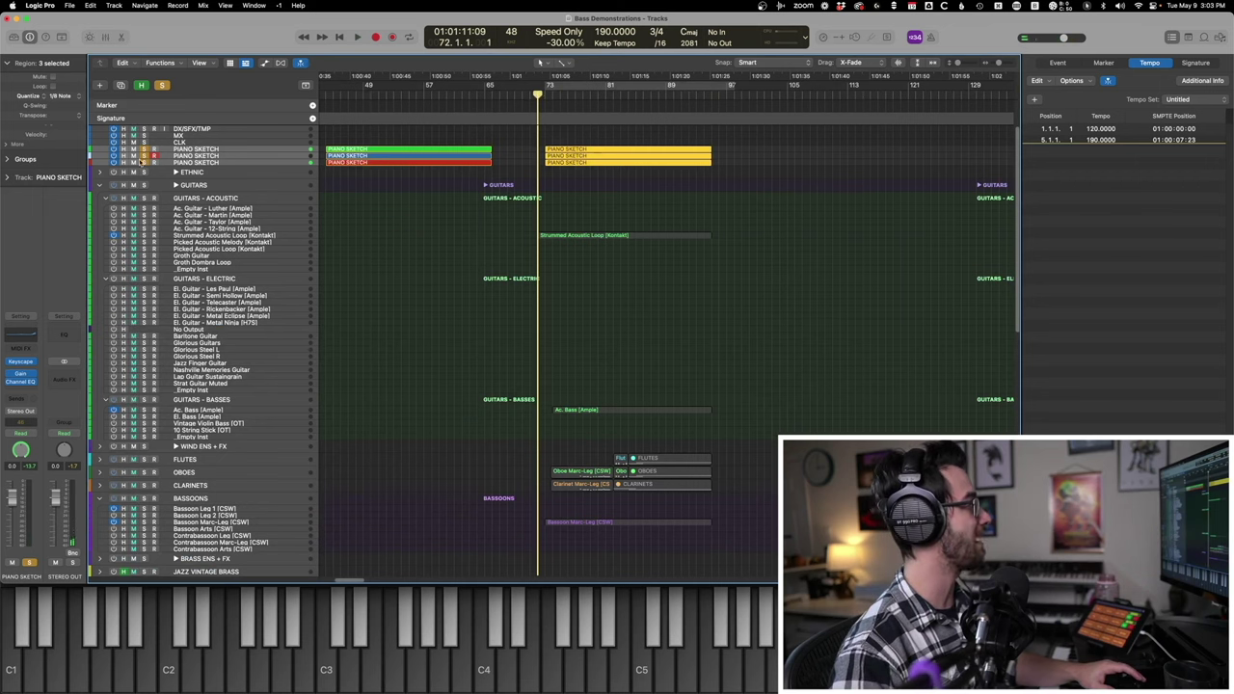
pyautogui.click(144, 163)
pyautogui.click(524, 377)
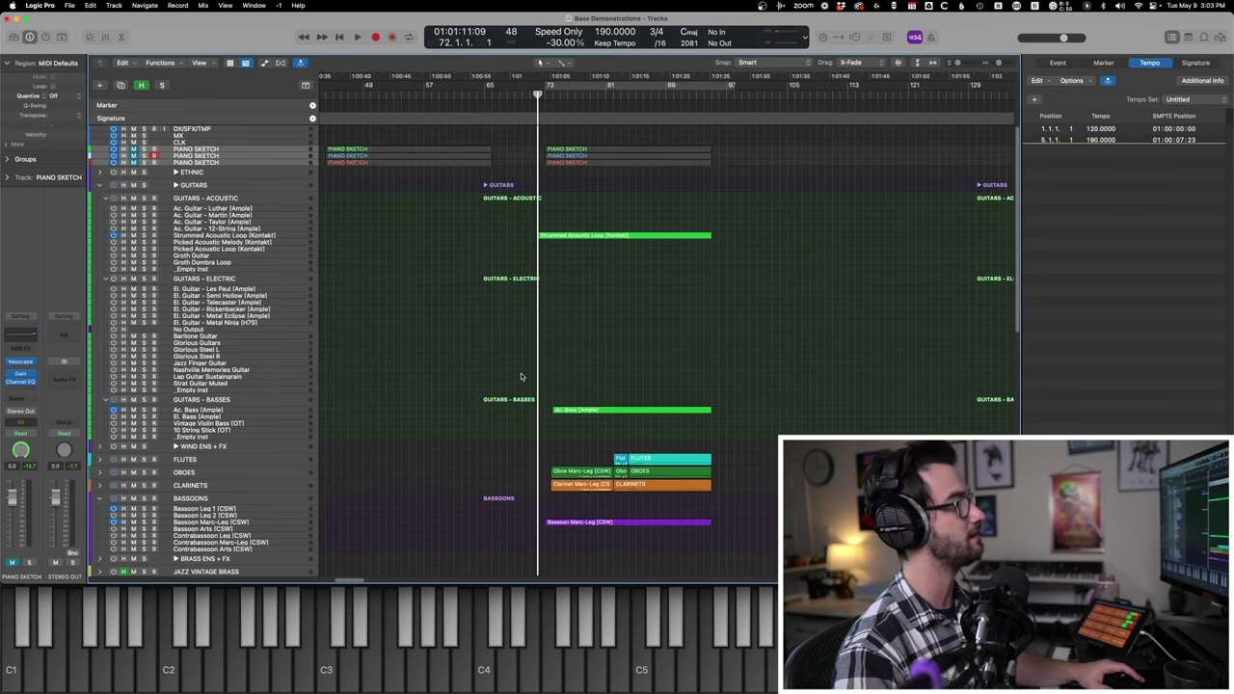
# Step: Select every region in the project, show their notes in the piano roll and play the full orchestration from bar 73
pyautogui.scroll(-10, 496, 378)
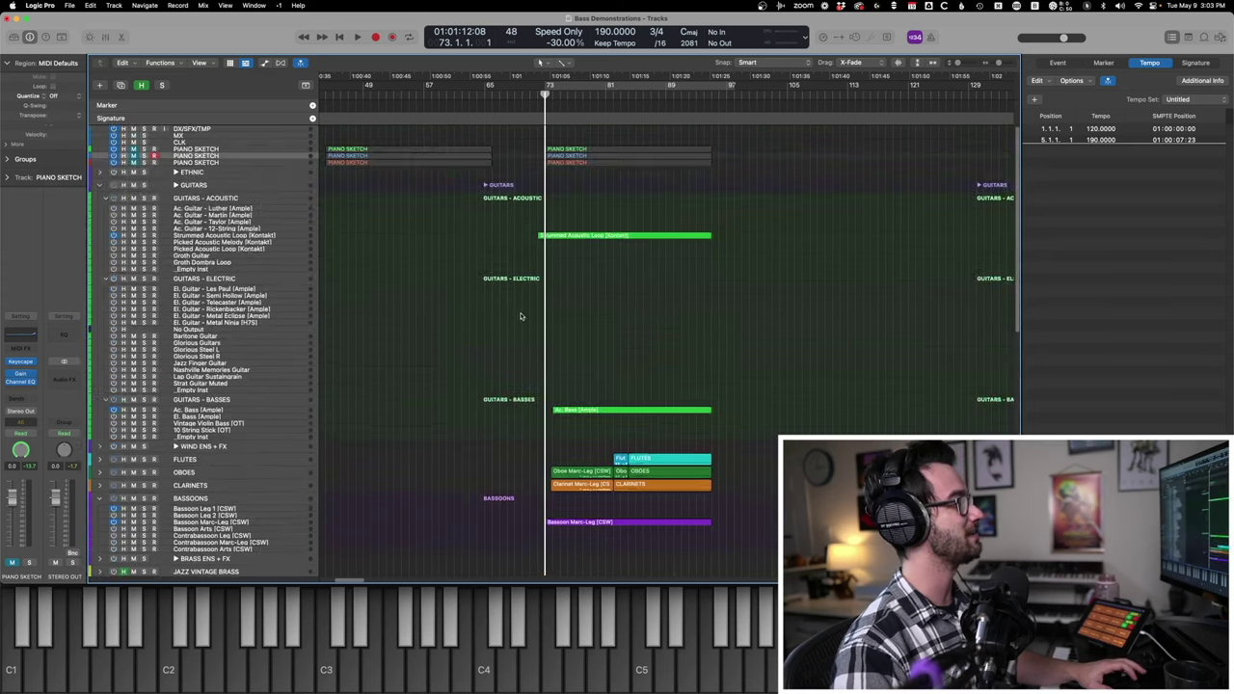
pyautogui.moveTo(503, 197); pyautogui.dragTo(762, 505)
pyautogui.click(768, 462)
pyautogui.press('super+a')
pyautogui.press('e')
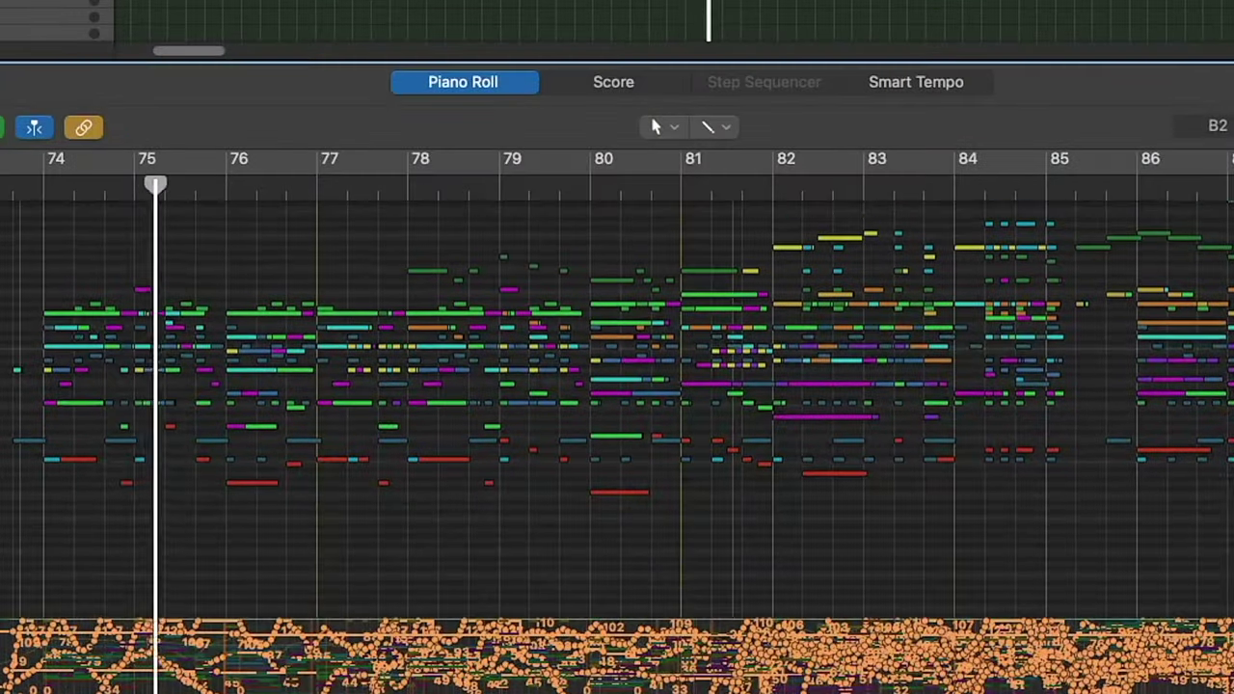
pyautogui.scroll(1, 4, 372)
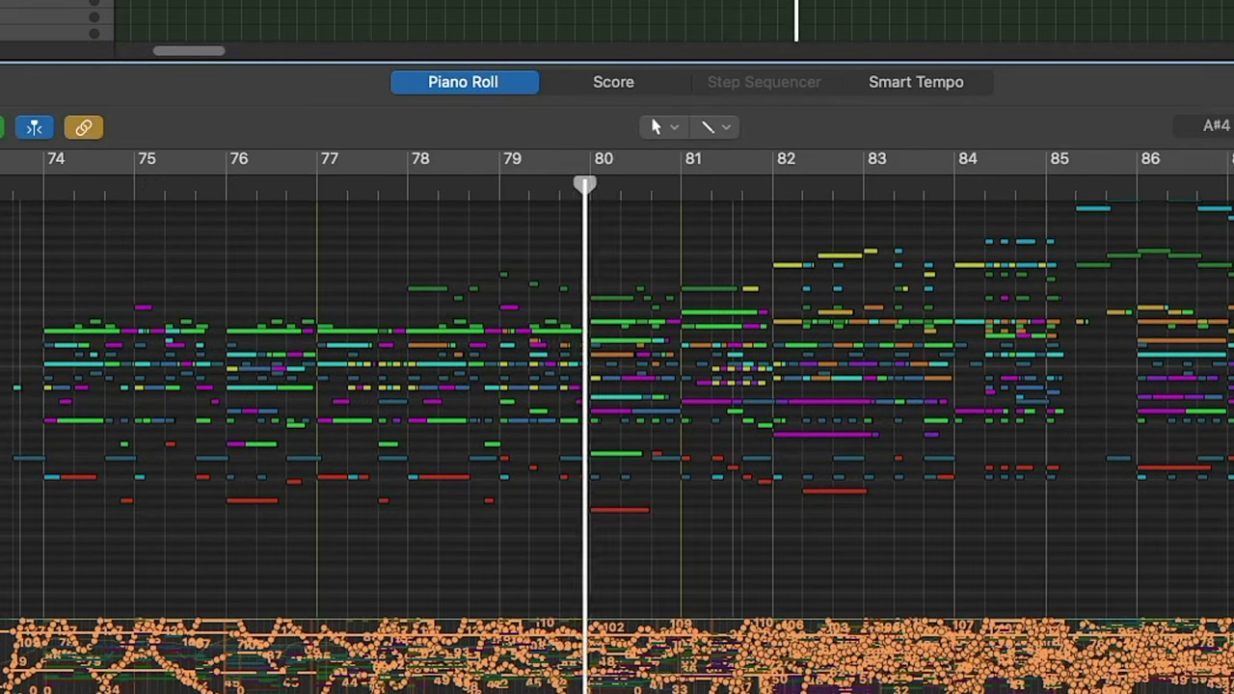
pyautogui.scroll(1, 617, 386)
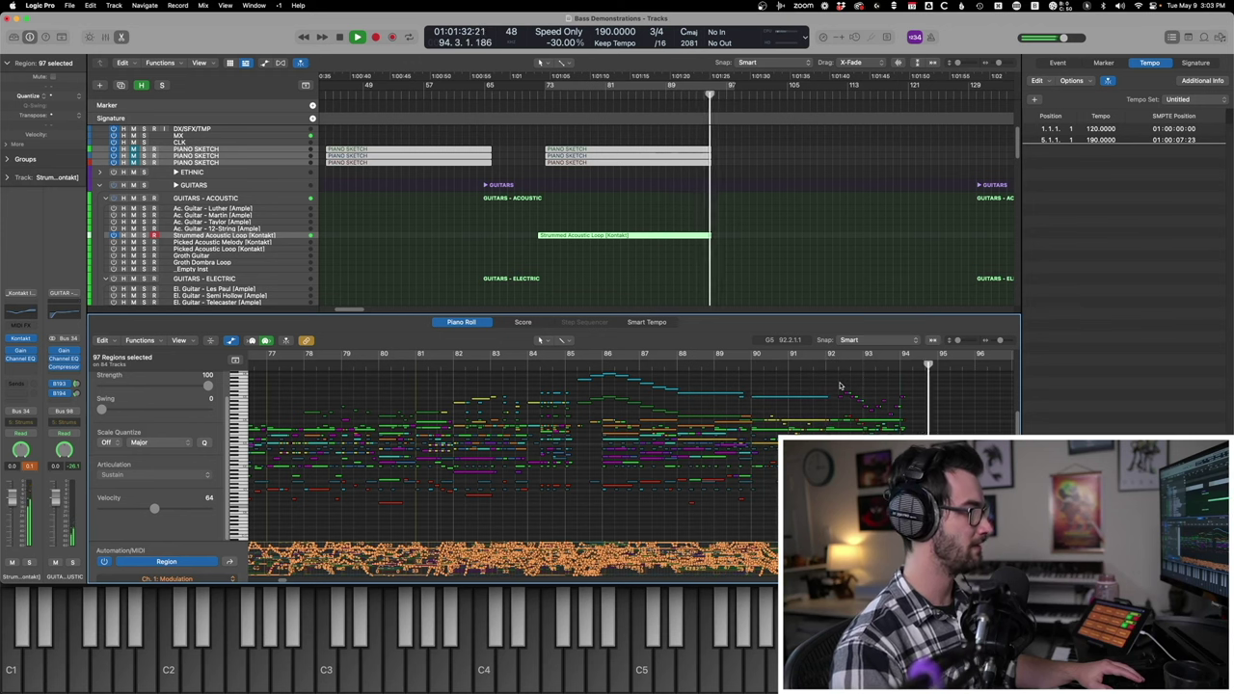
pyautogui.press('space')
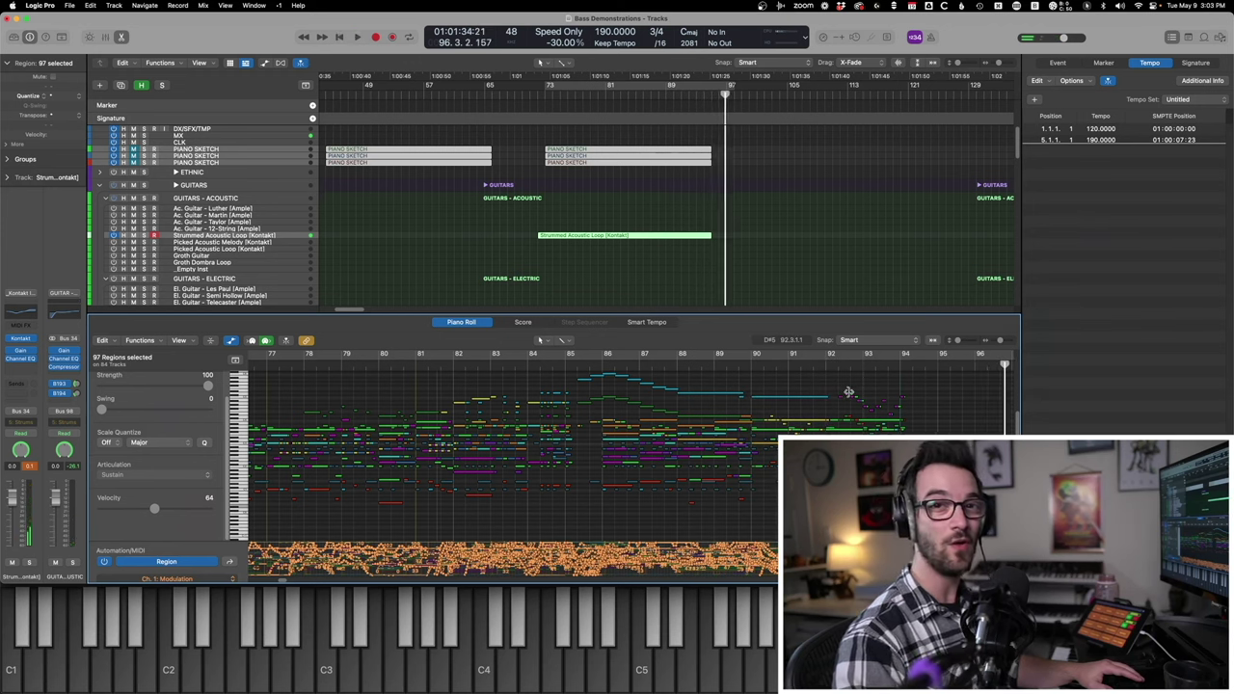